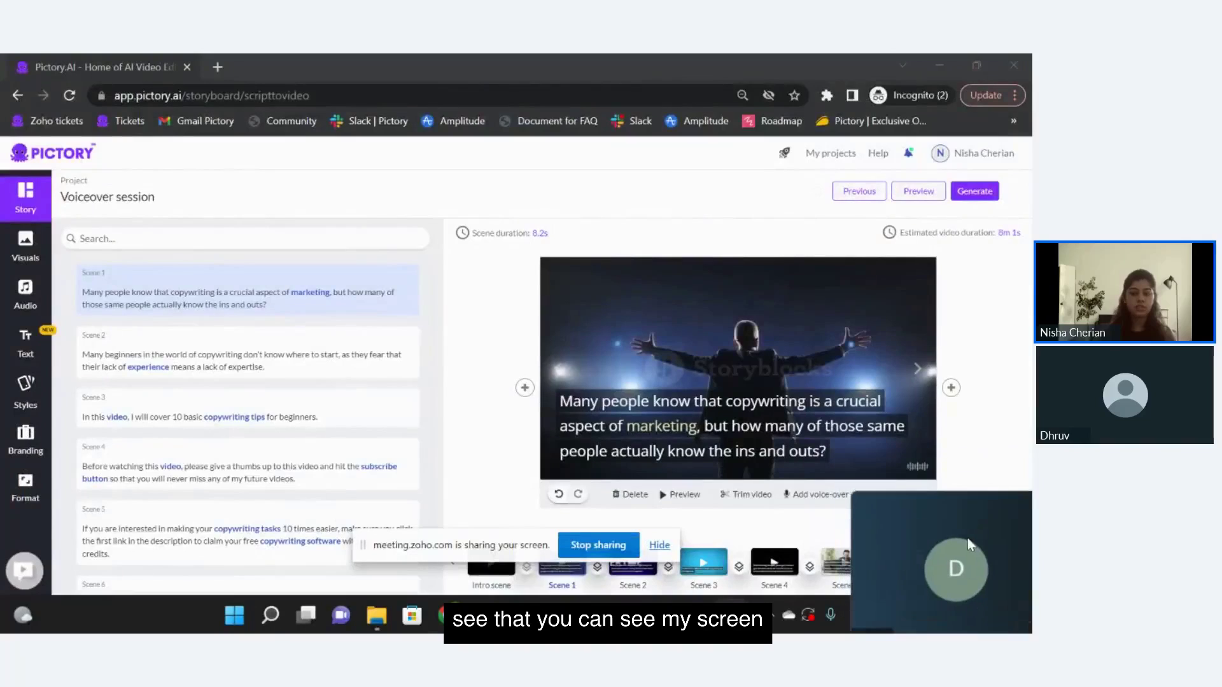
- Open the AI voice-over tracks in the project's audio library
mouse_move(925, 535)
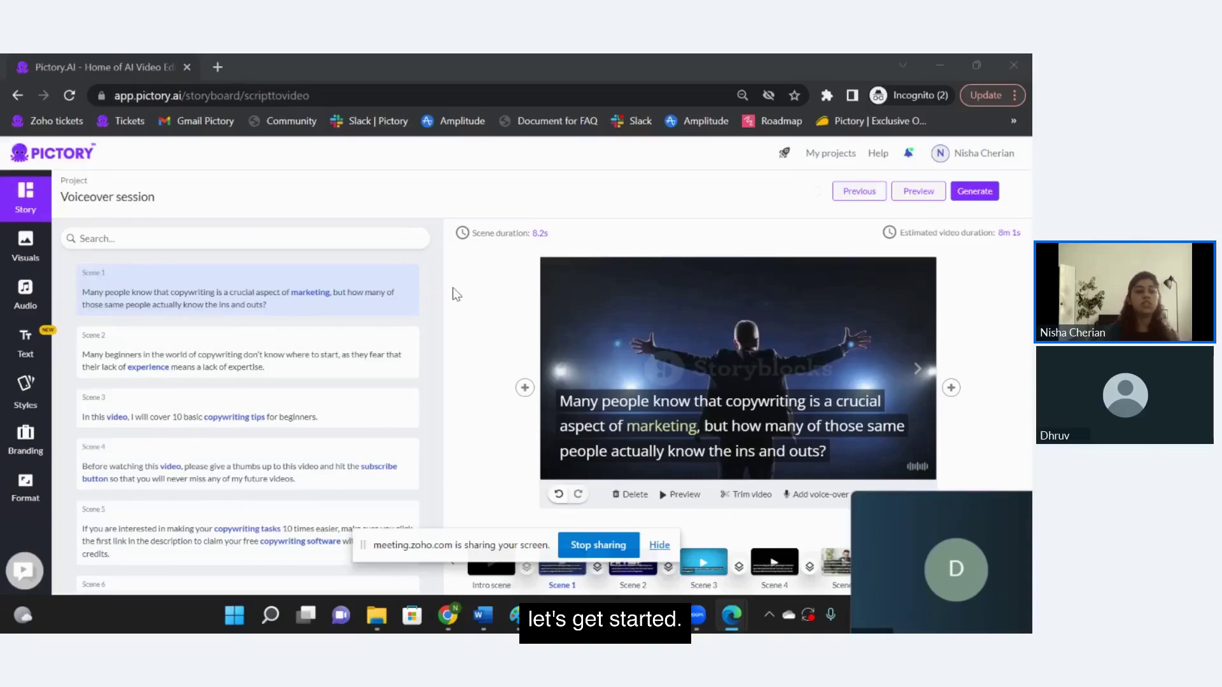
click(18, 310)
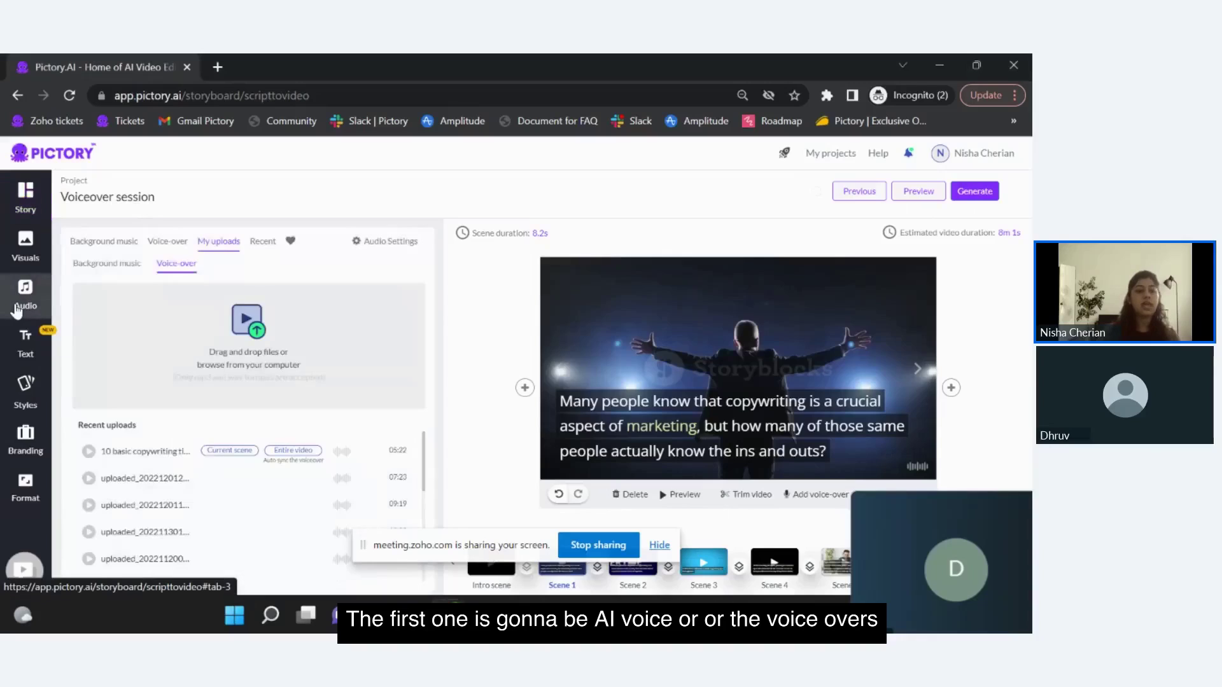
click(165, 248)
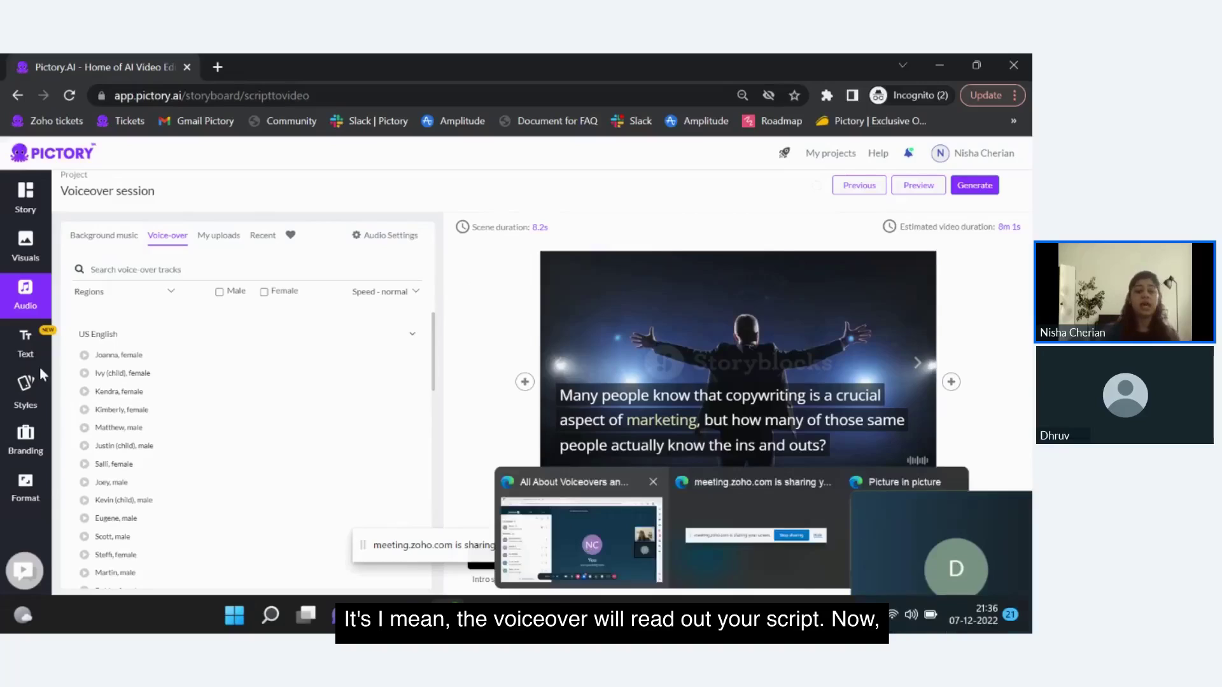
click(784, 447)
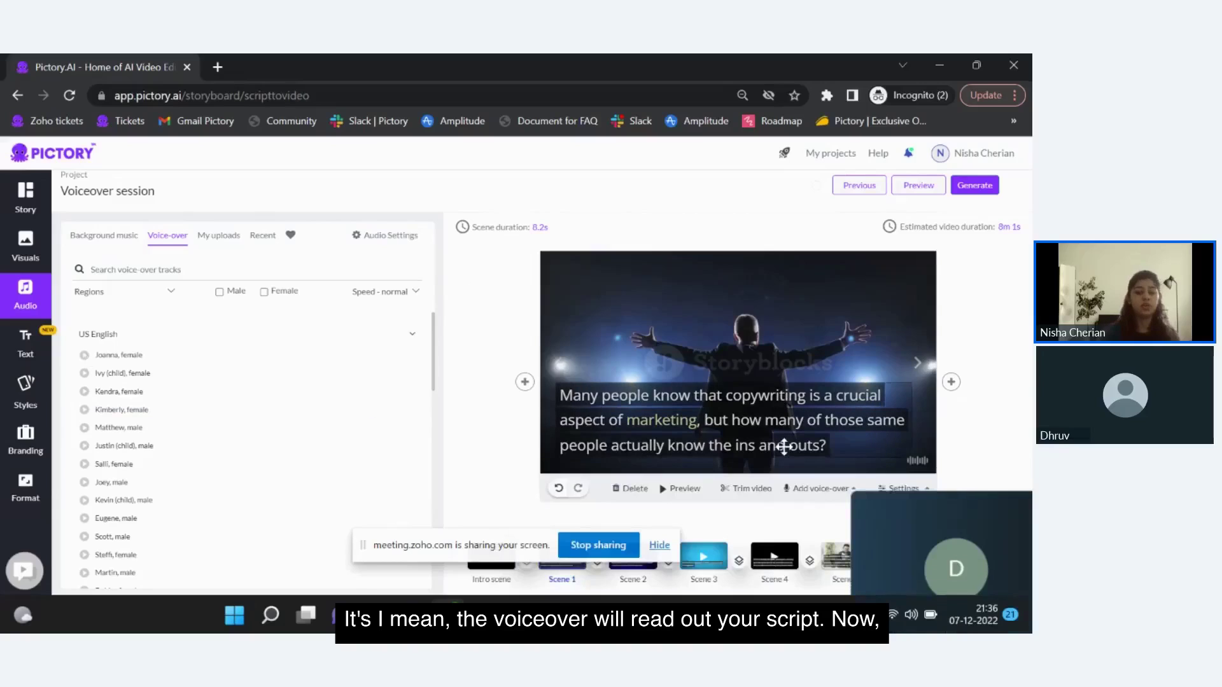
- Sample the US English voice Joanna, apply it to the video, and preview scene 1 with it
click(102, 294)
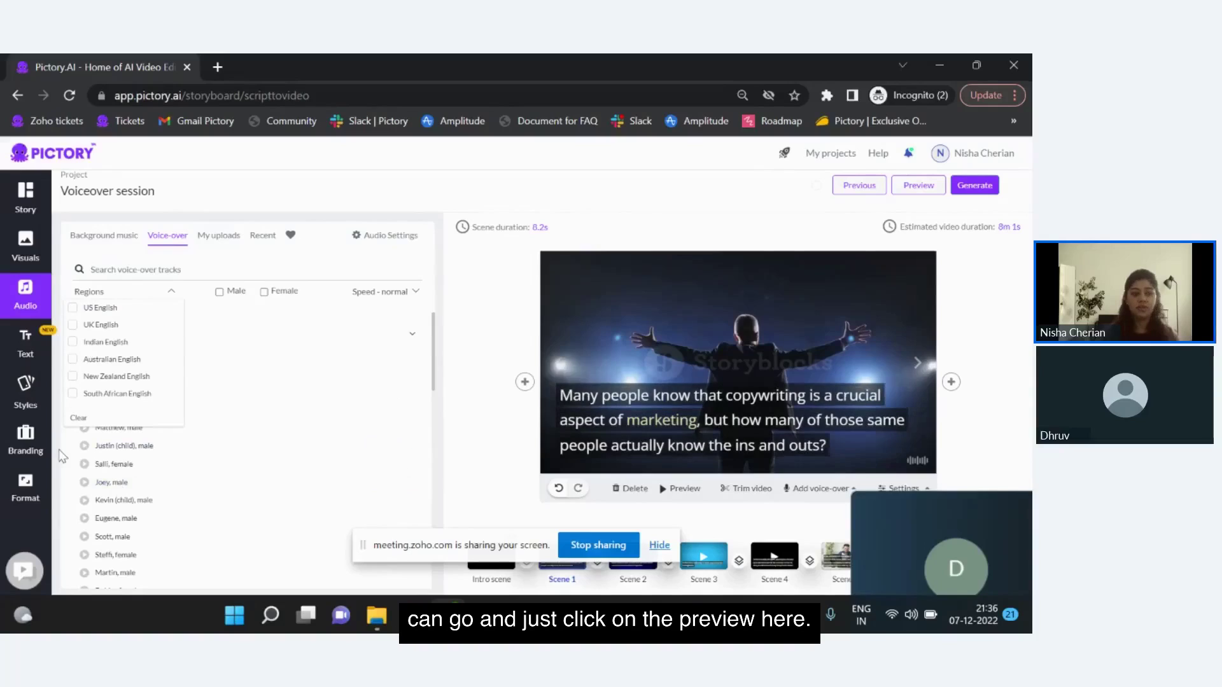
click(100, 462)
click(84, 356)
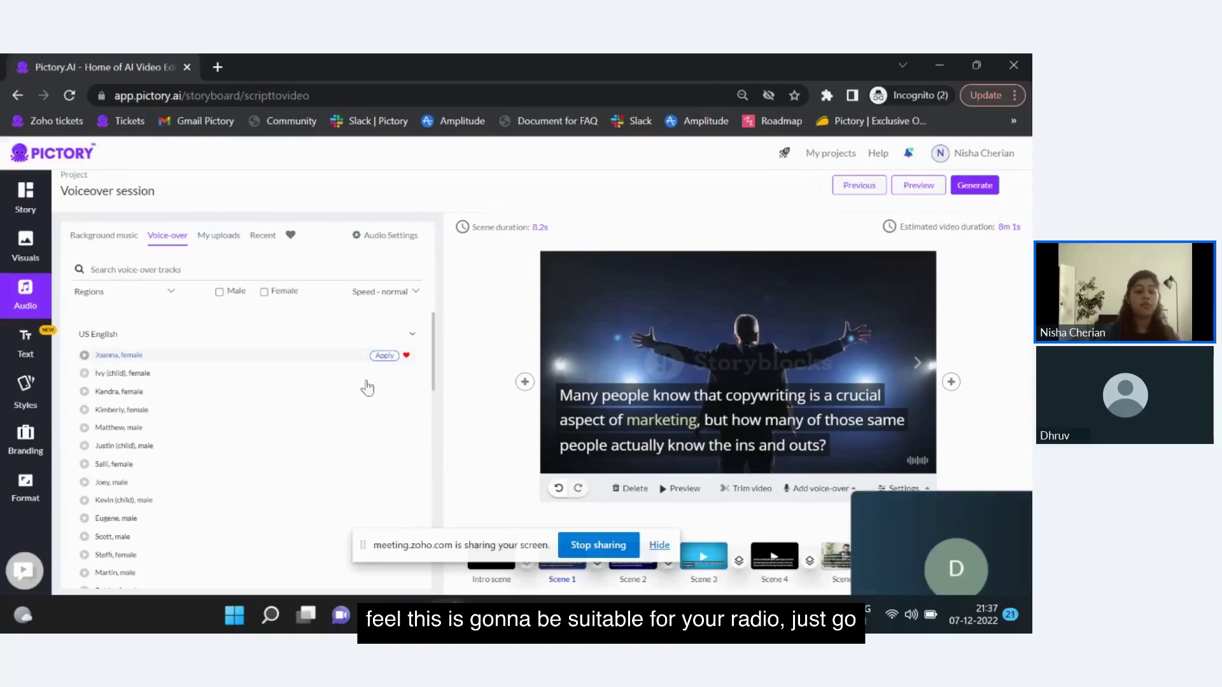
click(389, 357)
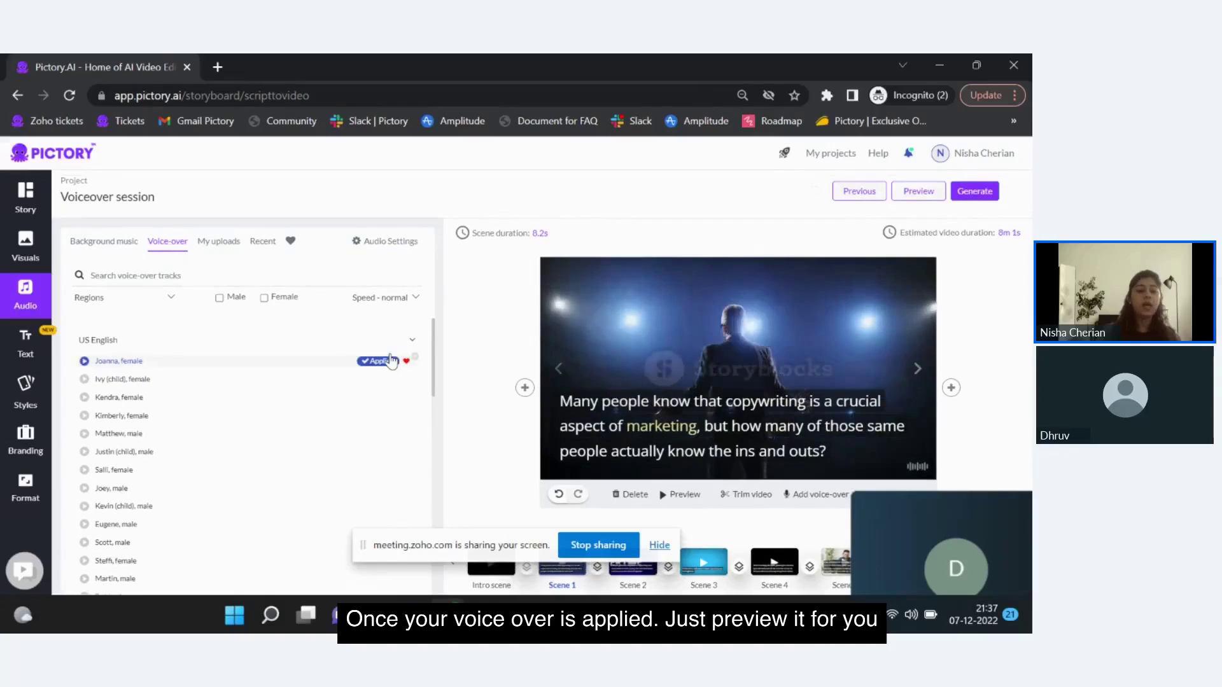
click(672, 497)
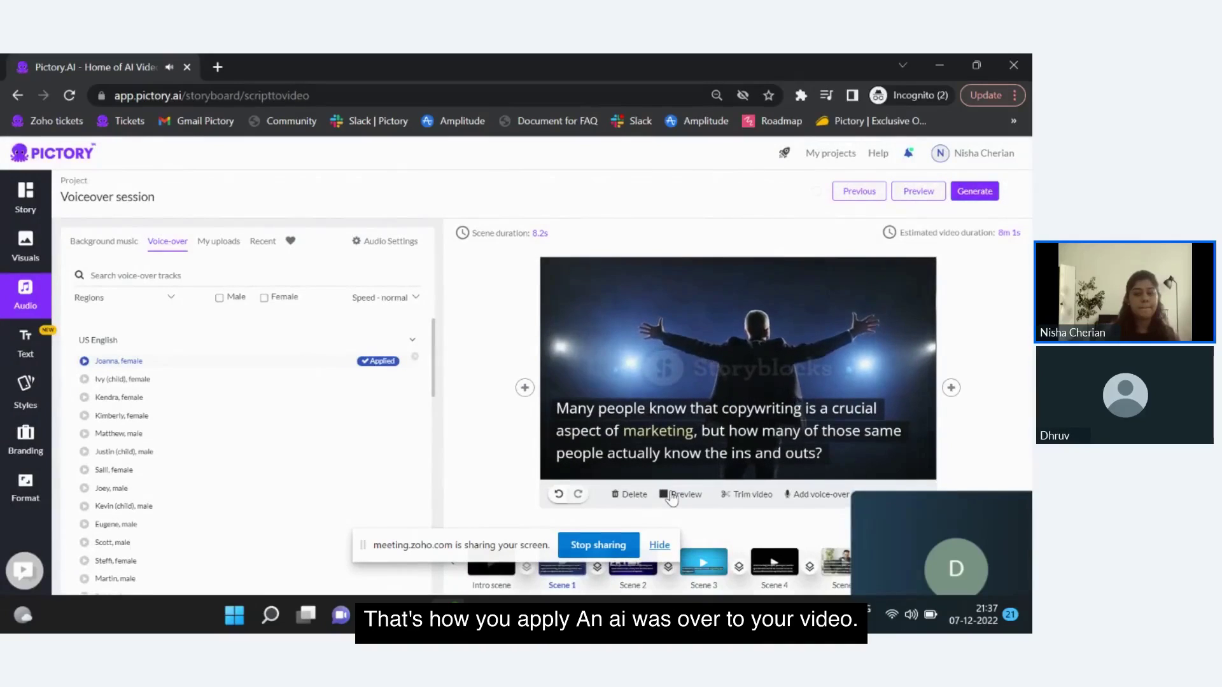
click(670, 495)
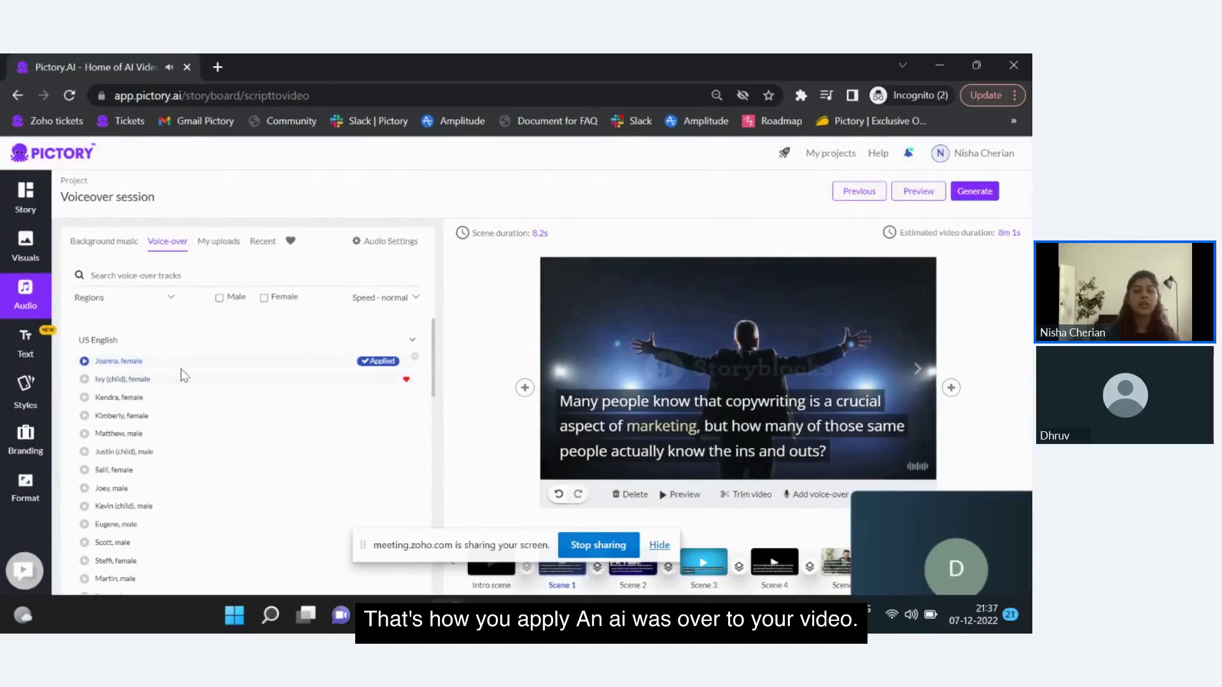
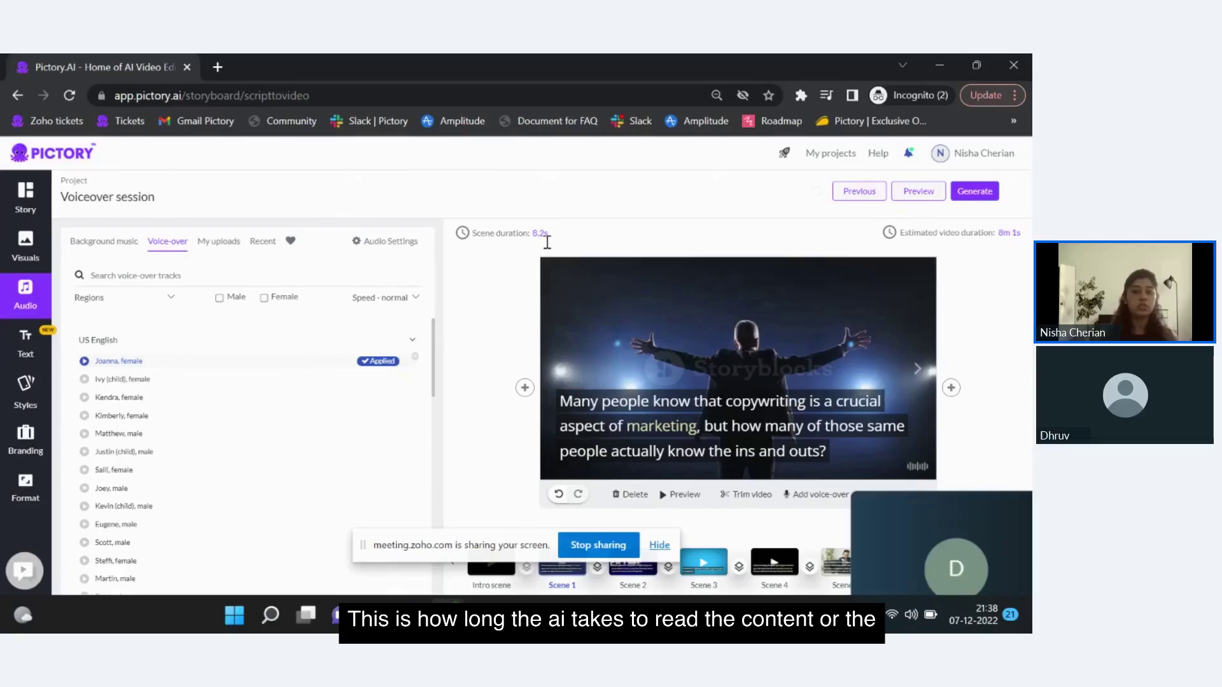
- Examine the timing setting for scene 1's duration
click(544, 242)
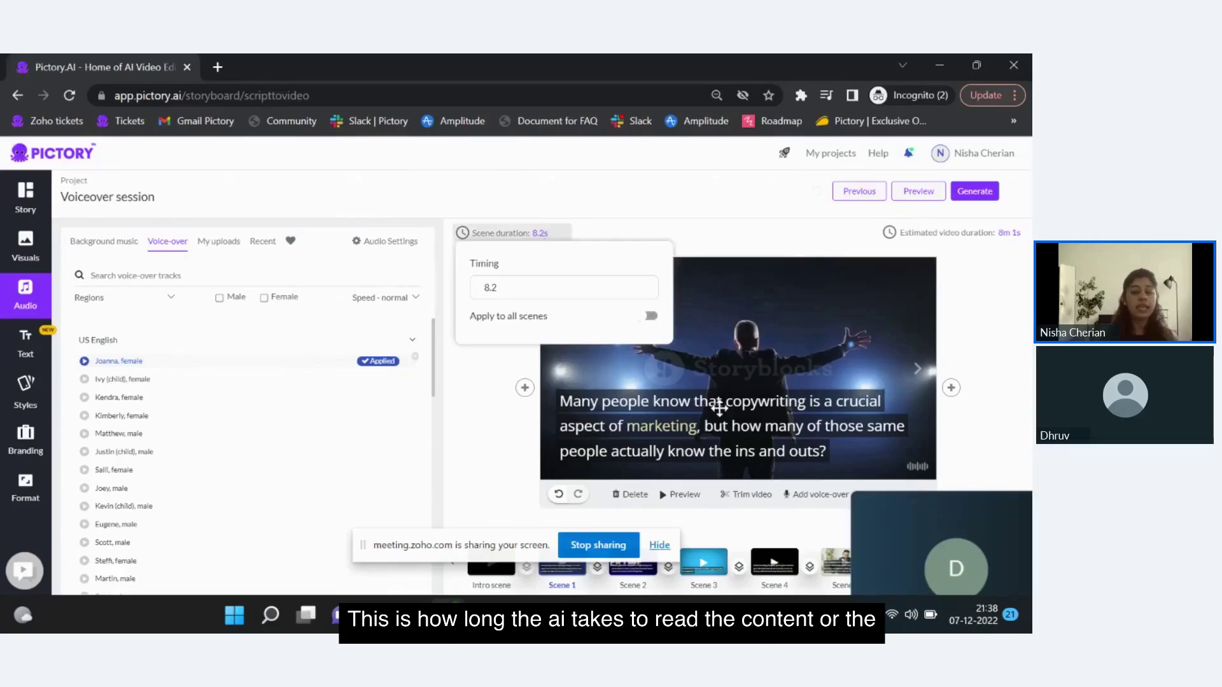
click(642, 413)
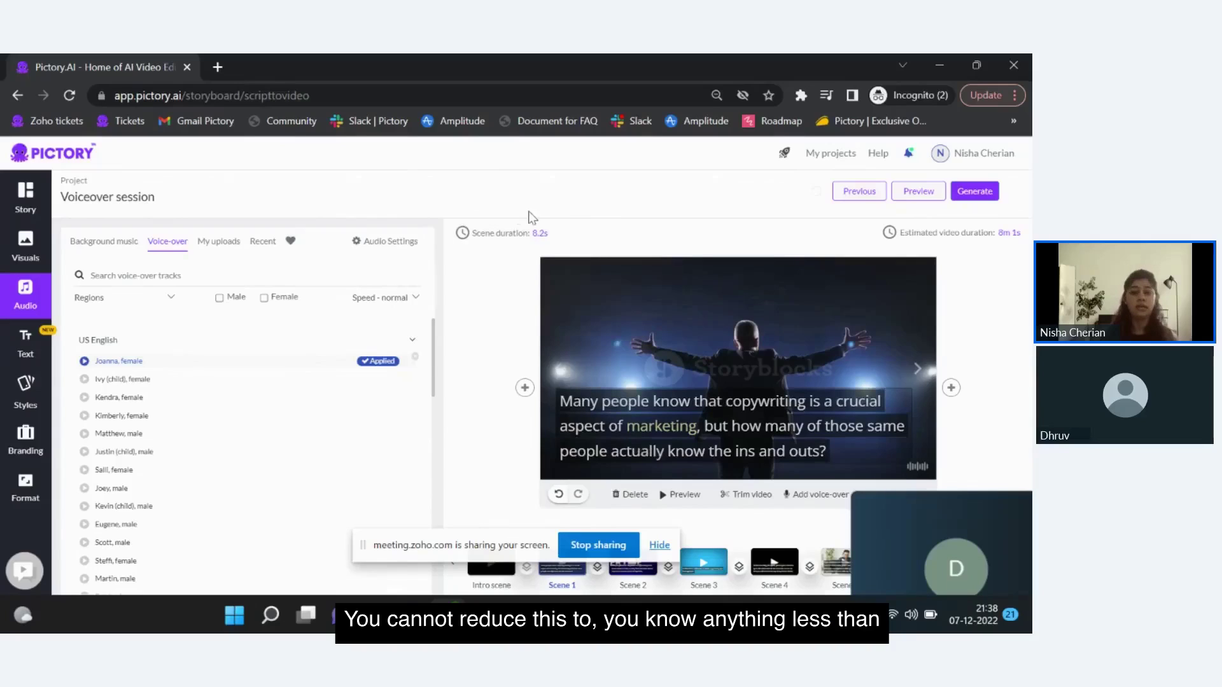
click(540, 232)
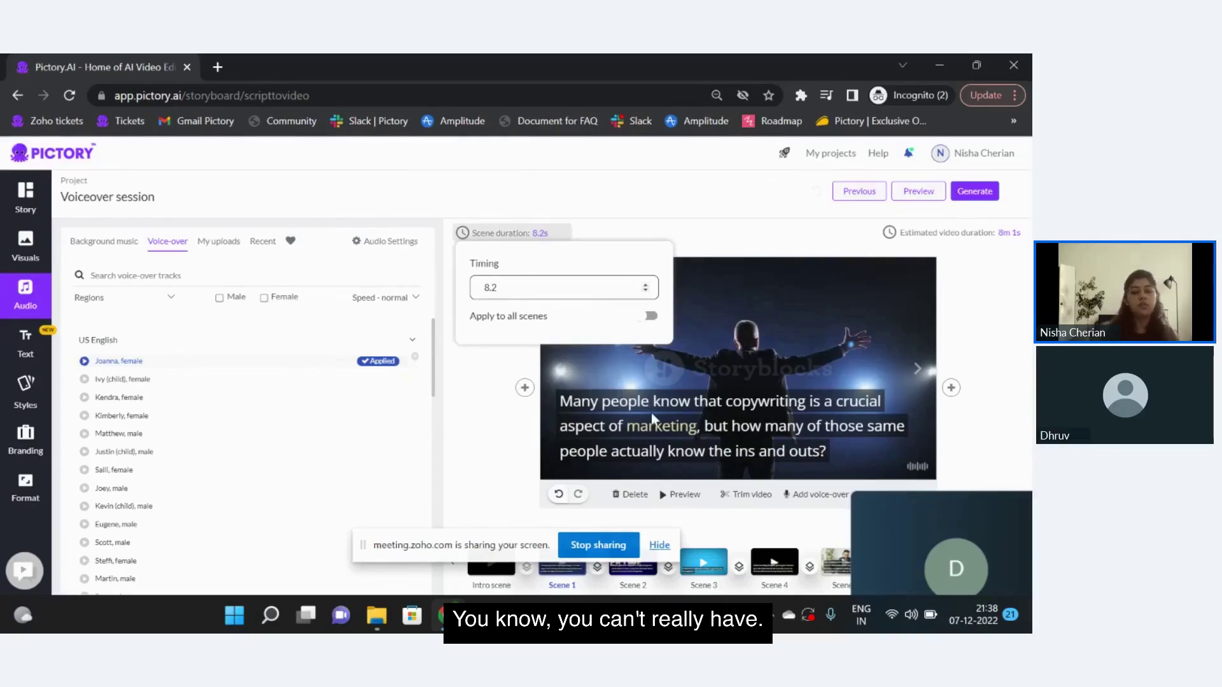
click(681, 391)
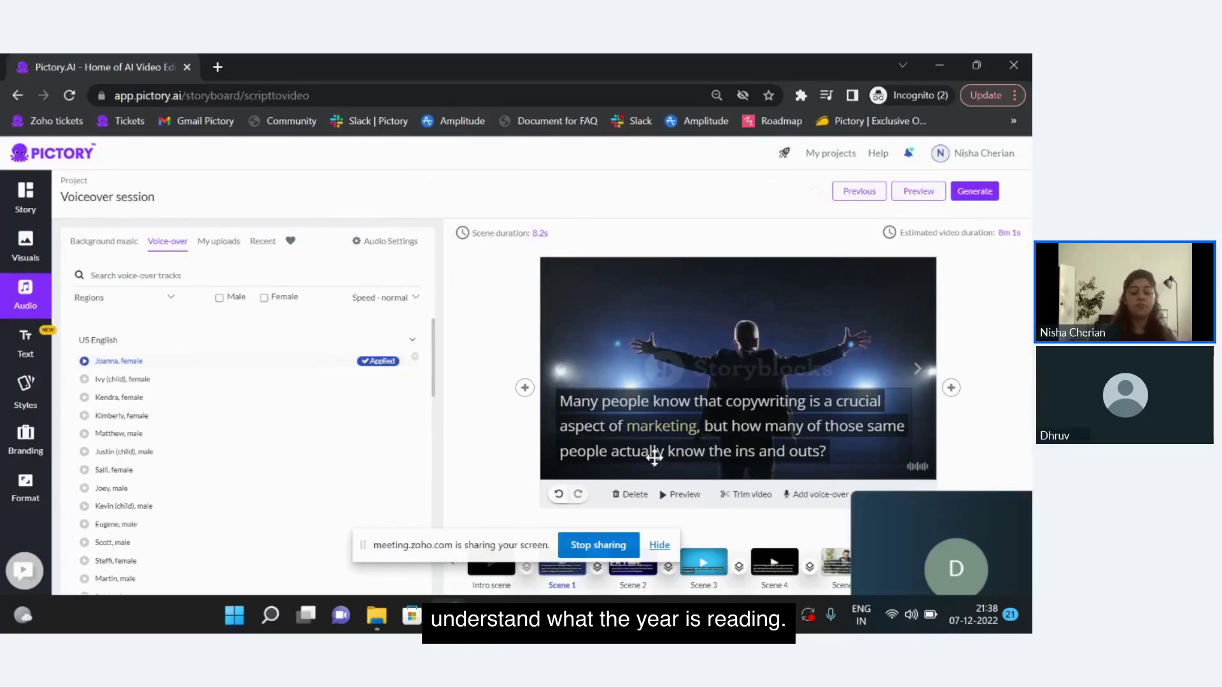
click(542, 235)
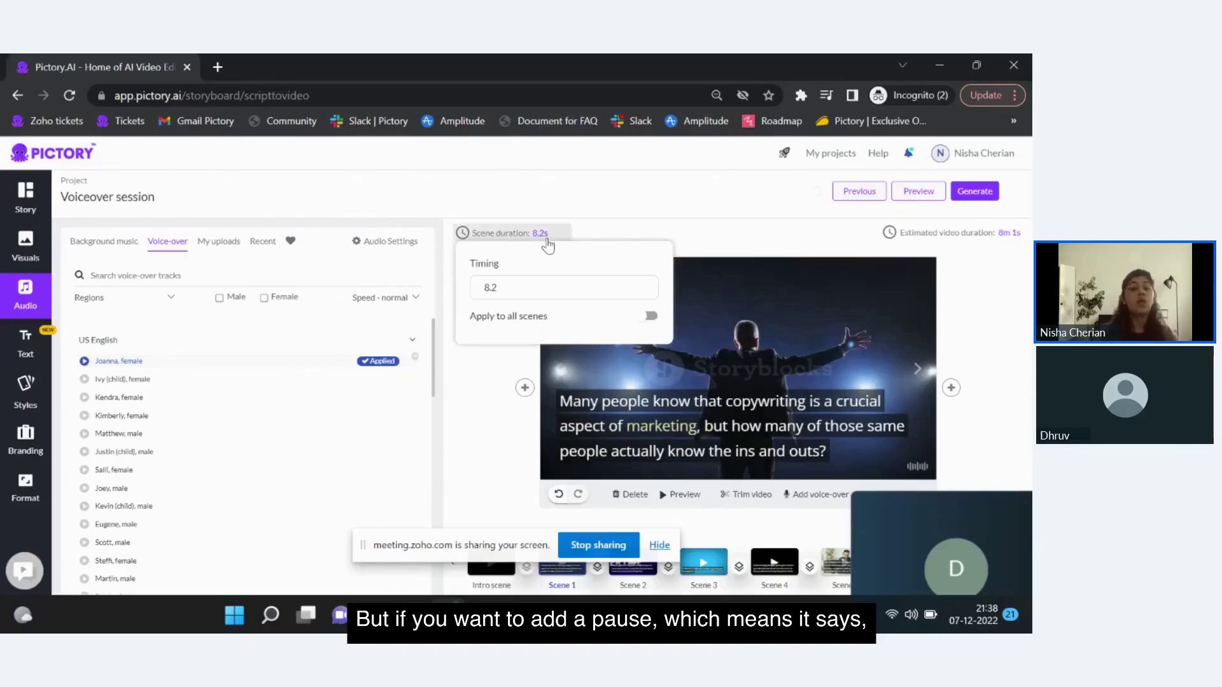
click(705, 459)
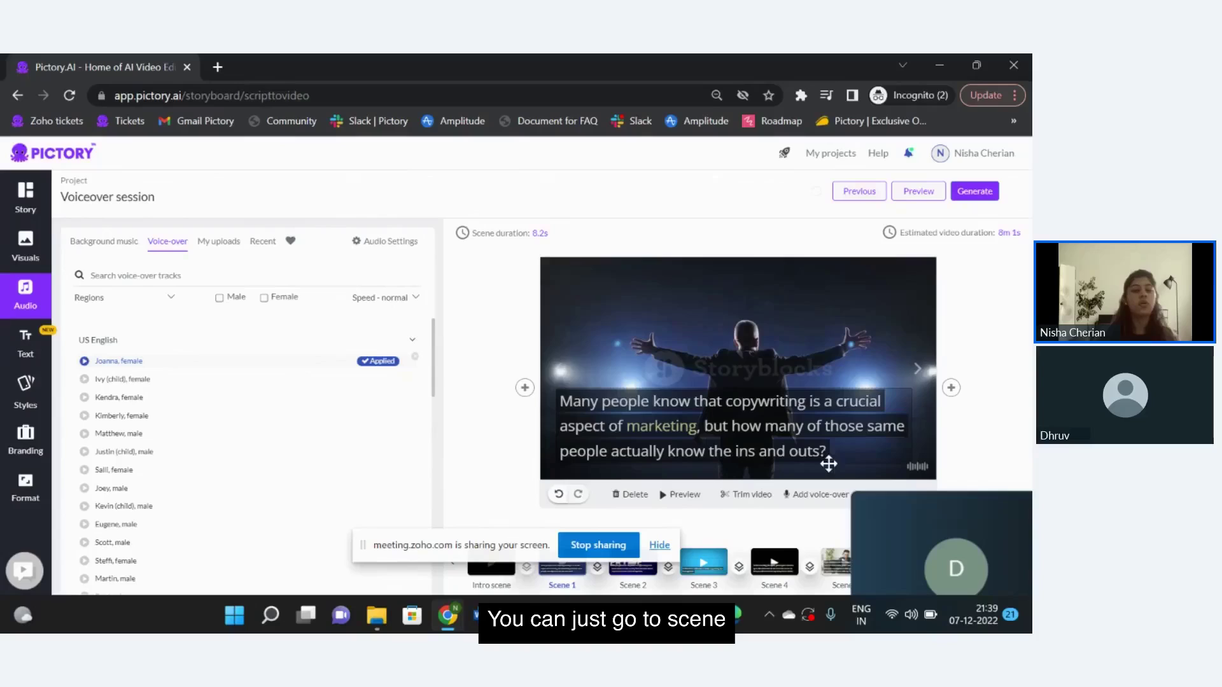
- Set the duration of scene 1 to 5 seconds
click(539, 234)
click(524, 284)
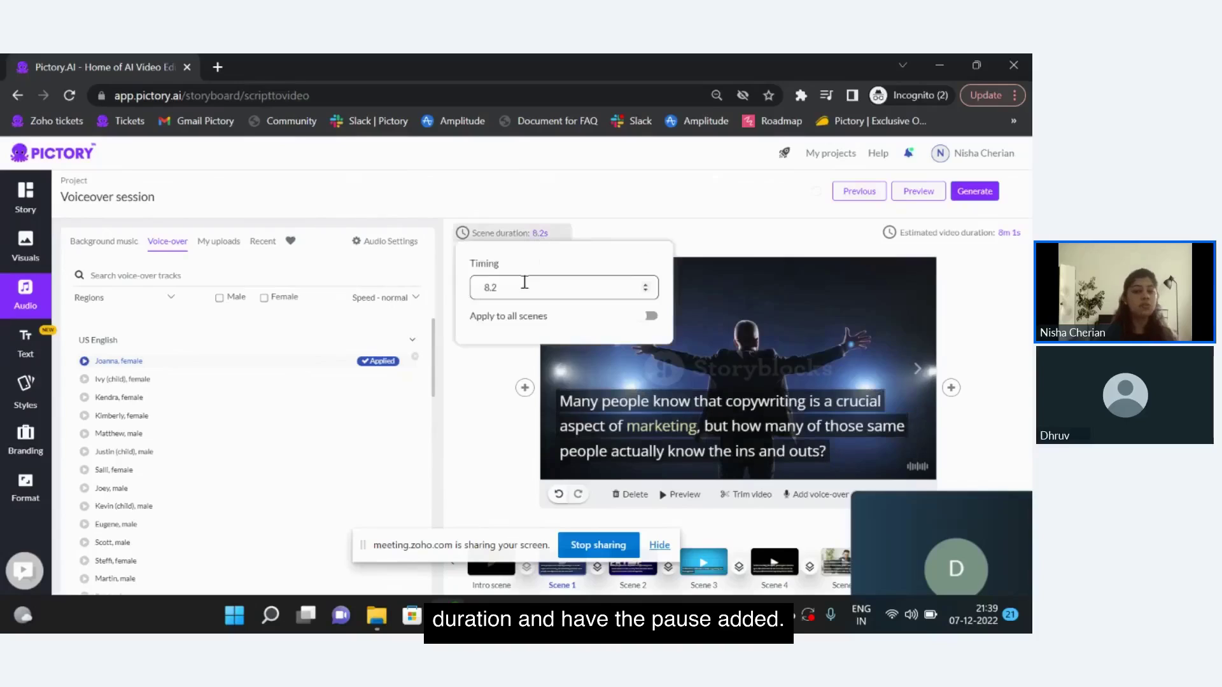
click(540, 234)
click(543, 234)
click(524, 283)
text(5)
key(Return)
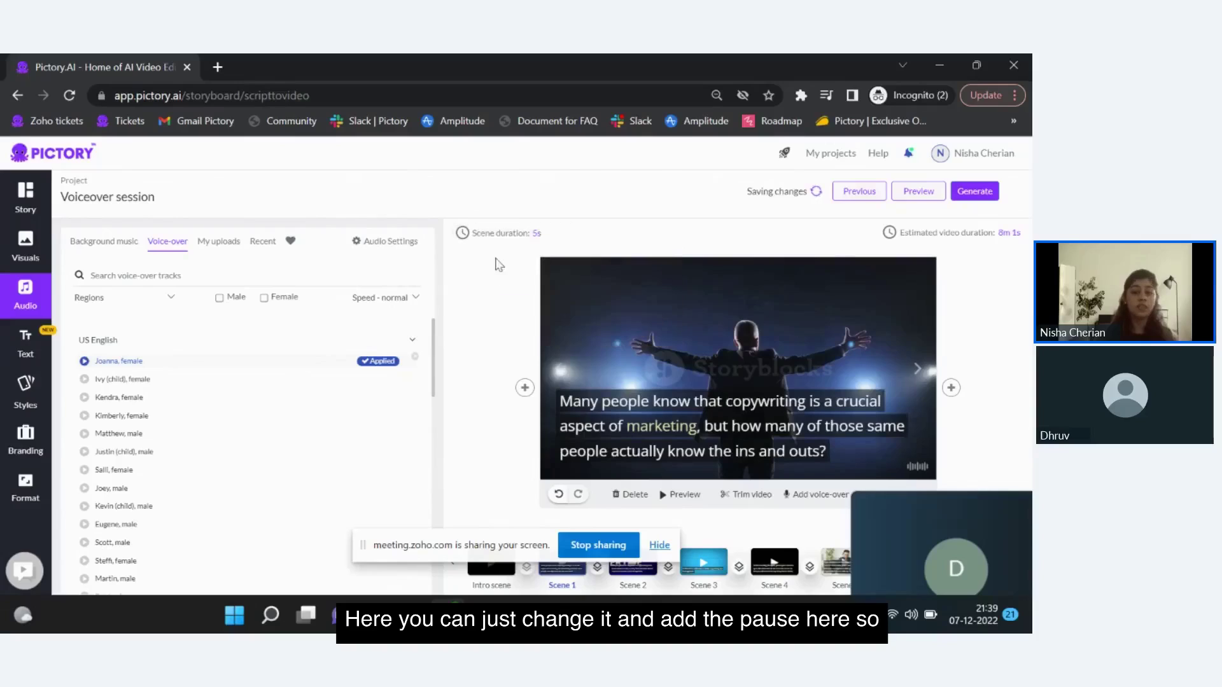
- Set the duration of scene 1 to 10 seconds to add a pause after the narration
click(537, 234)
click(521, 286)
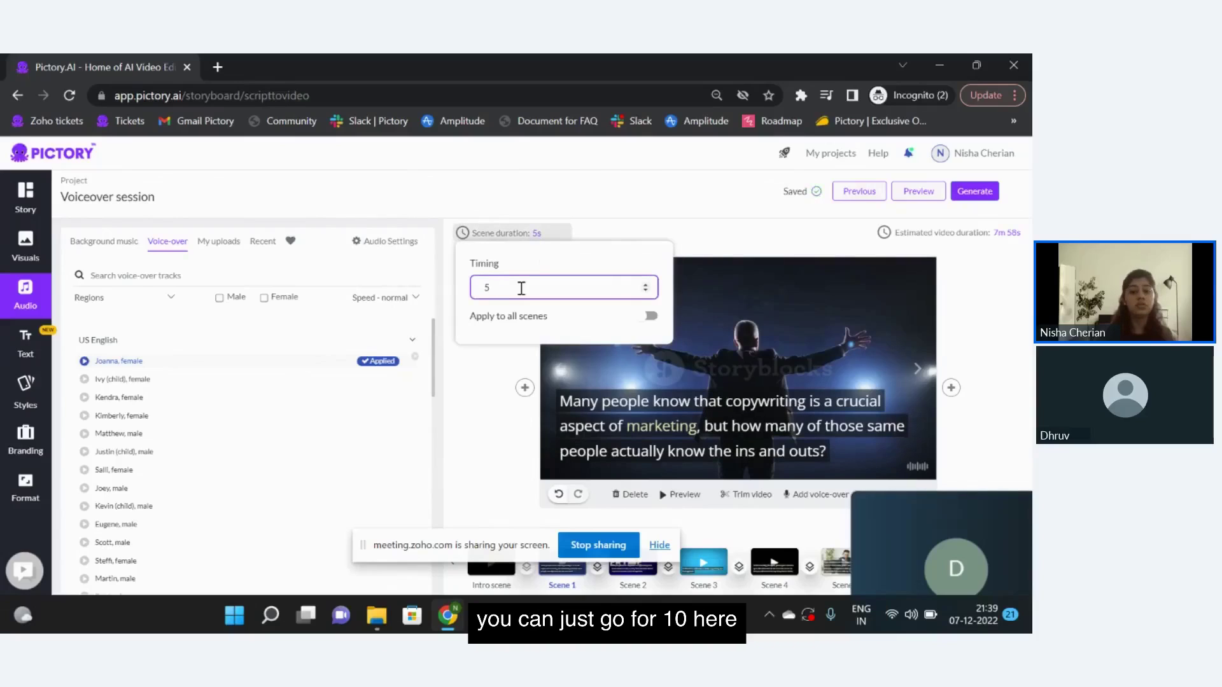
text(10)
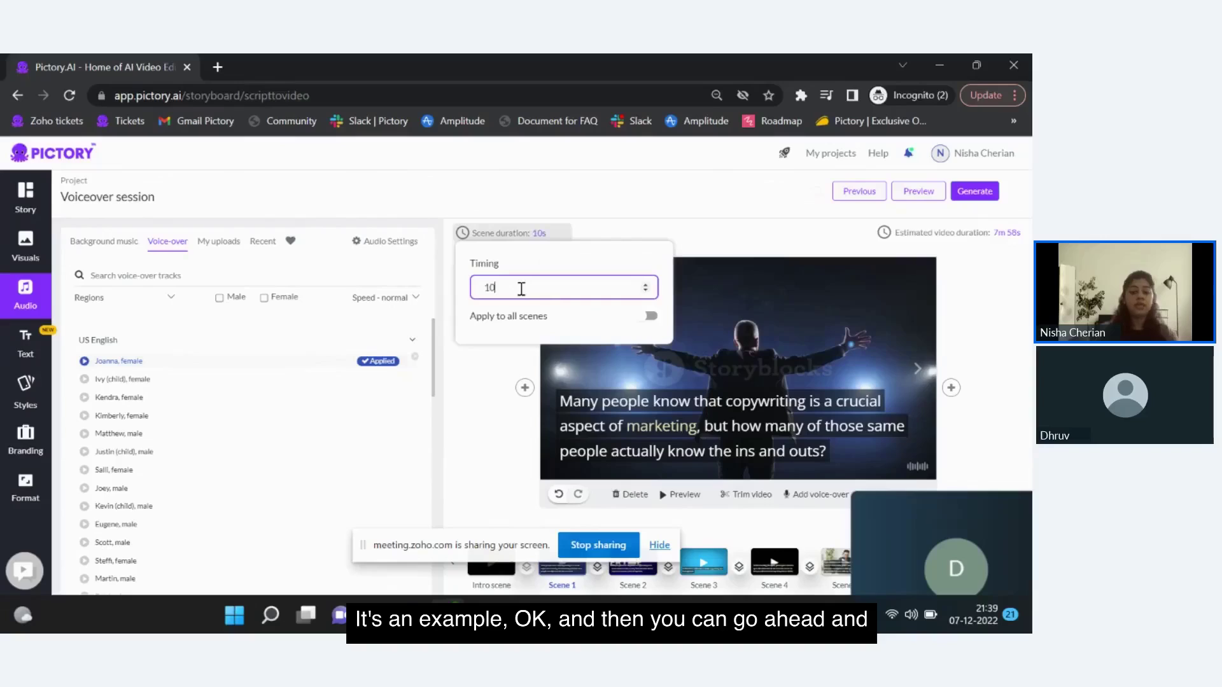
click(641, 230)
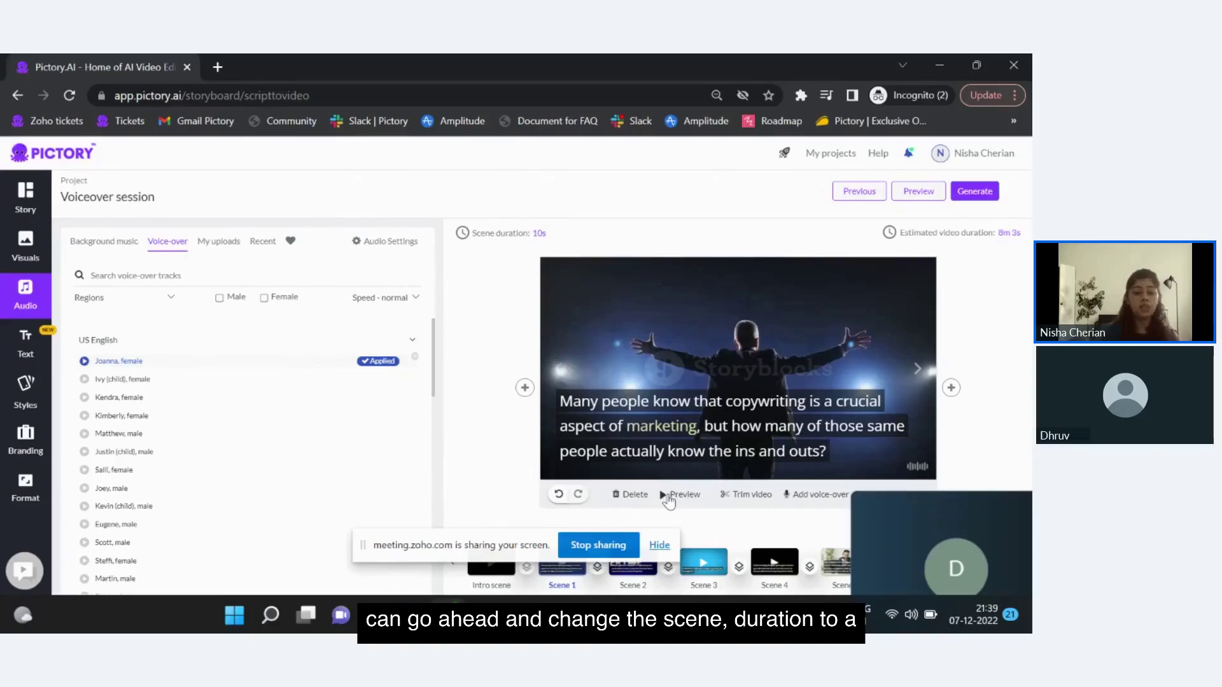
click(530, 234)
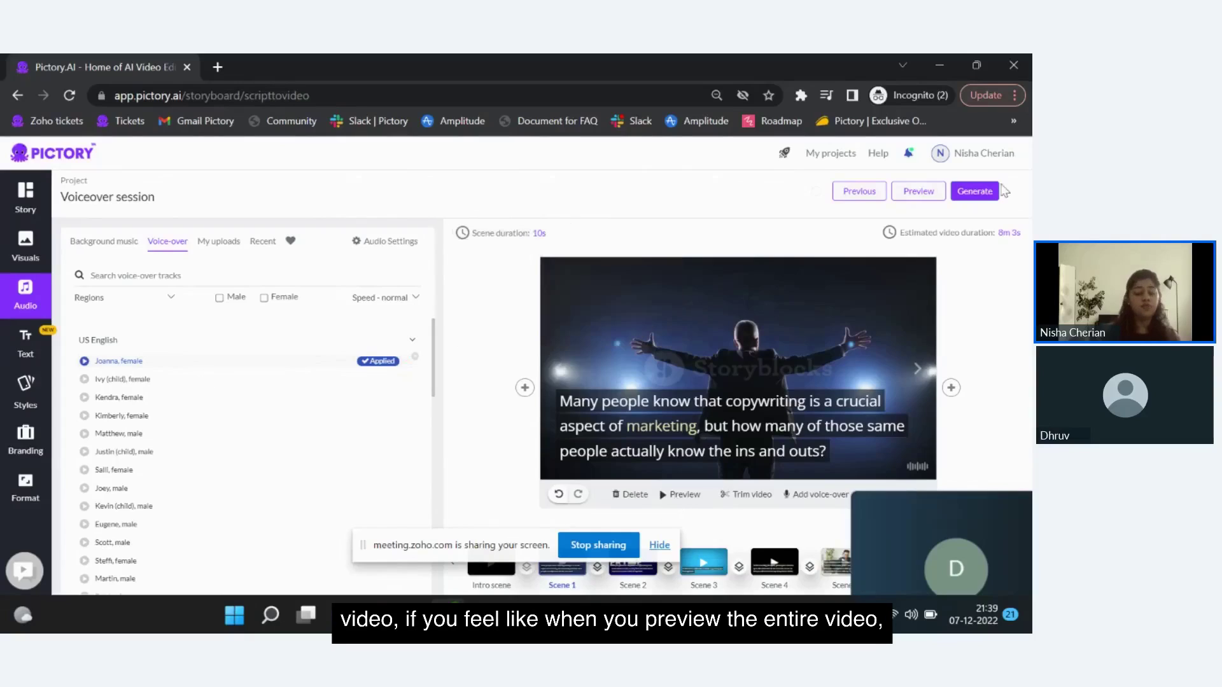
click(931, 196)
click(931, 196)
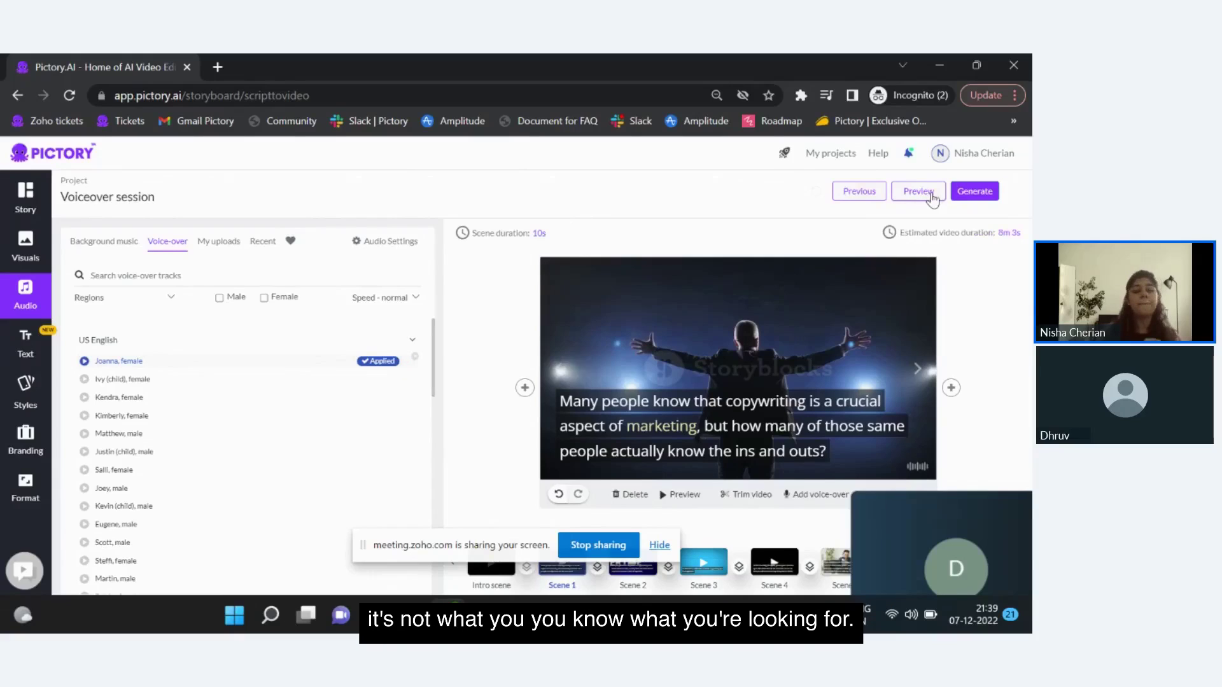
- Adjust the voice-over reading speed to 108%
click(390, 306)
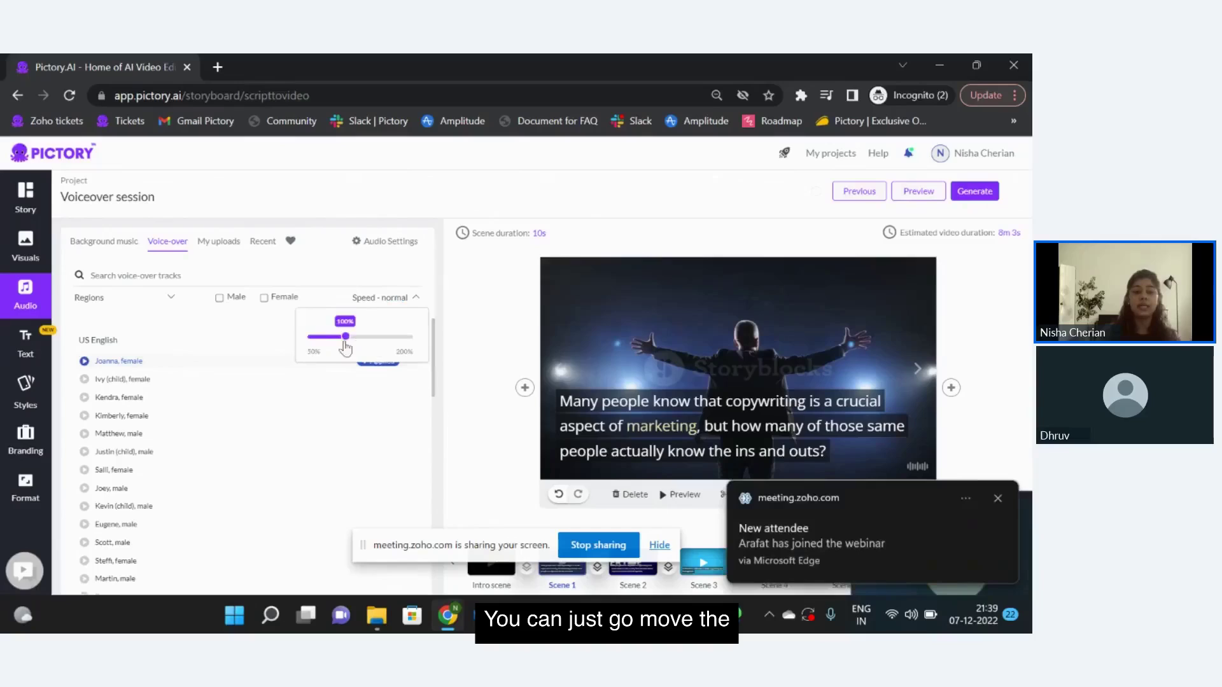
drag(345, 336, 330, 336)
drag(406, 337, 350, 338)
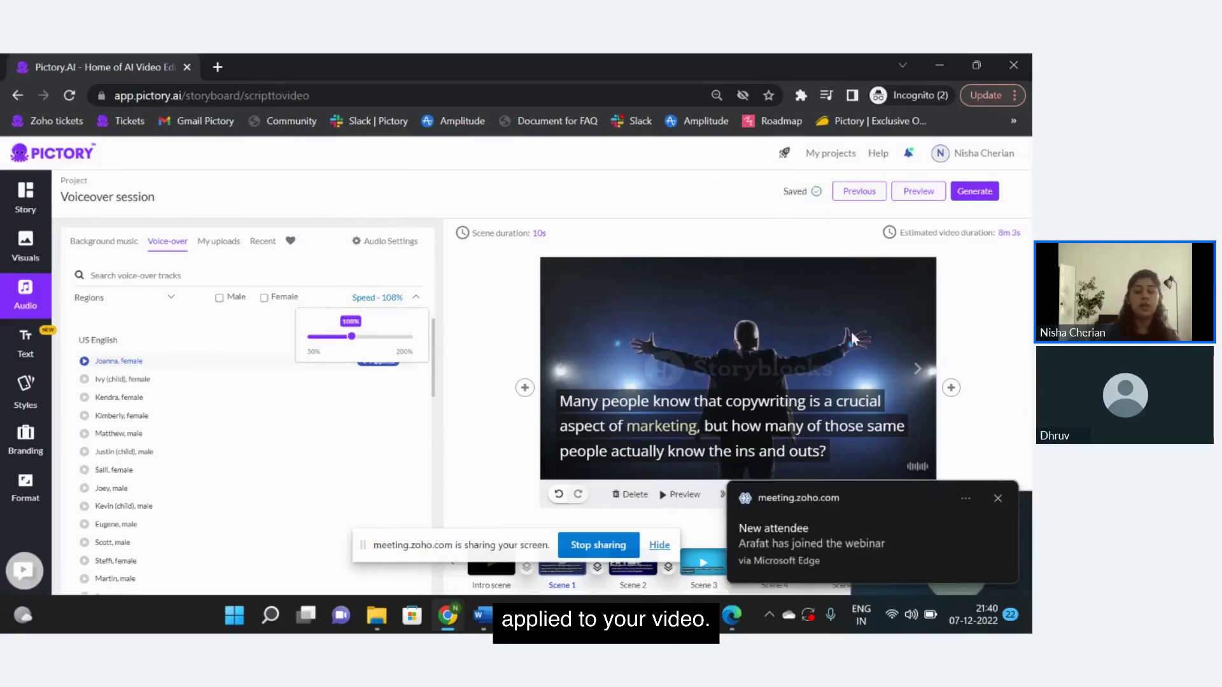
click(891, 267)
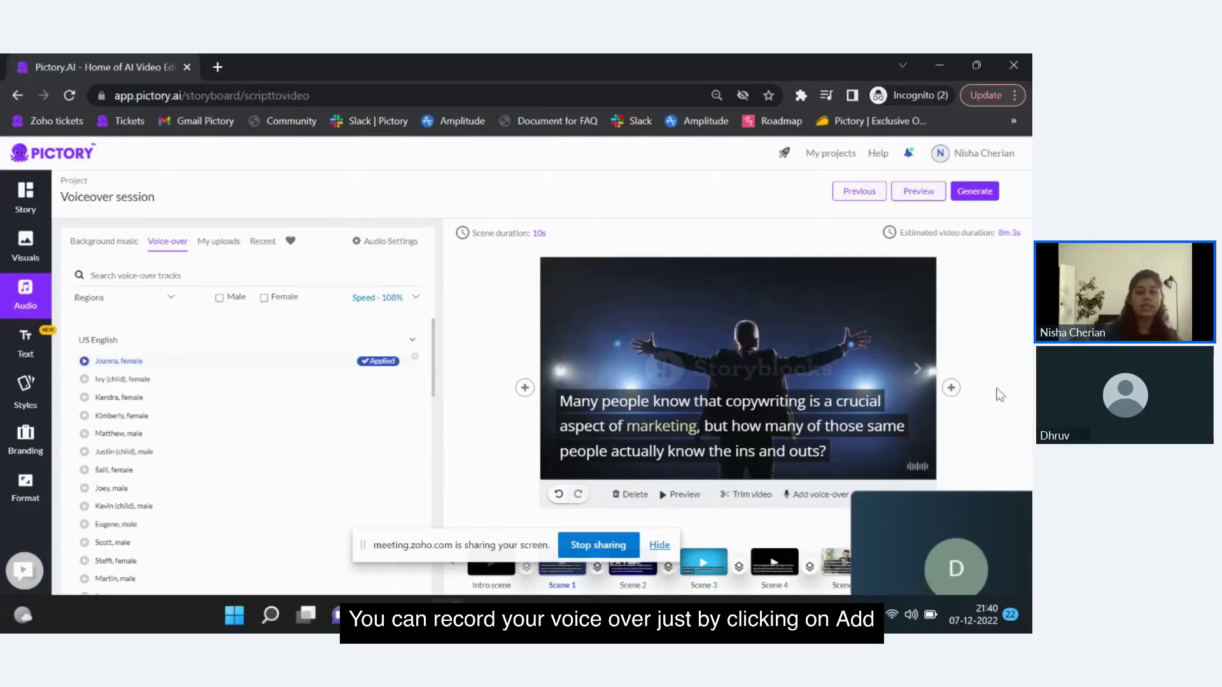
scroll(999, 395, down, 1)
scroll(1000, 395, down, 1)
click(817, 482)
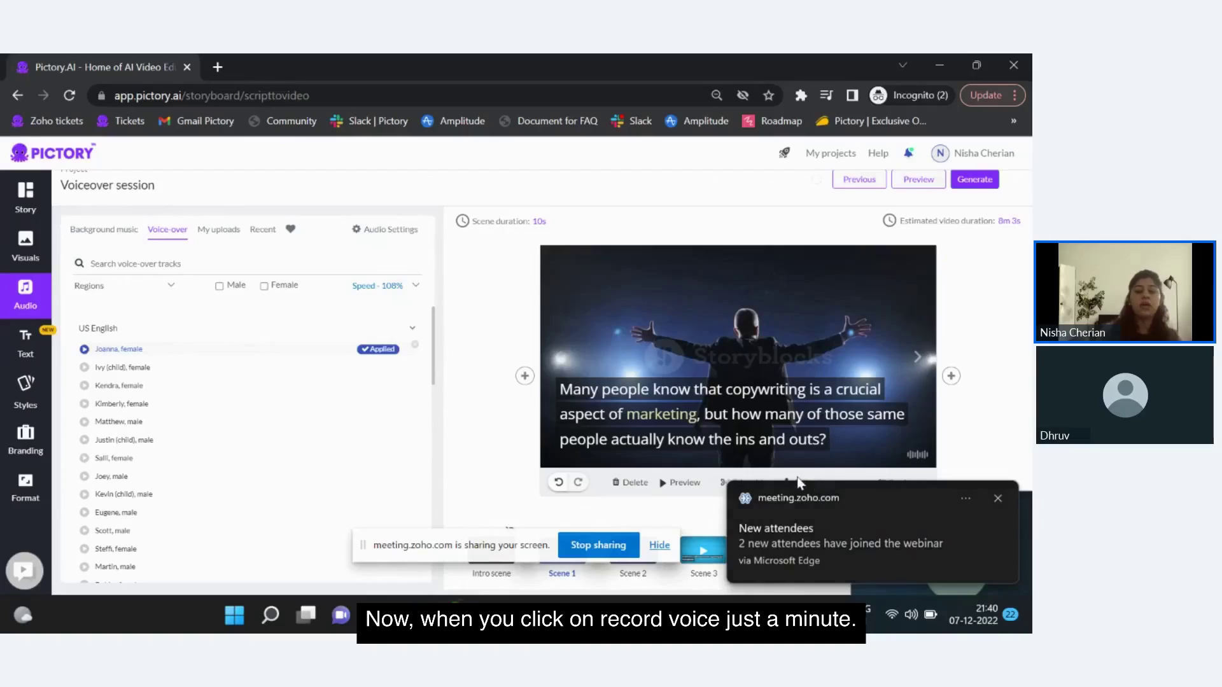
click(998, 498)
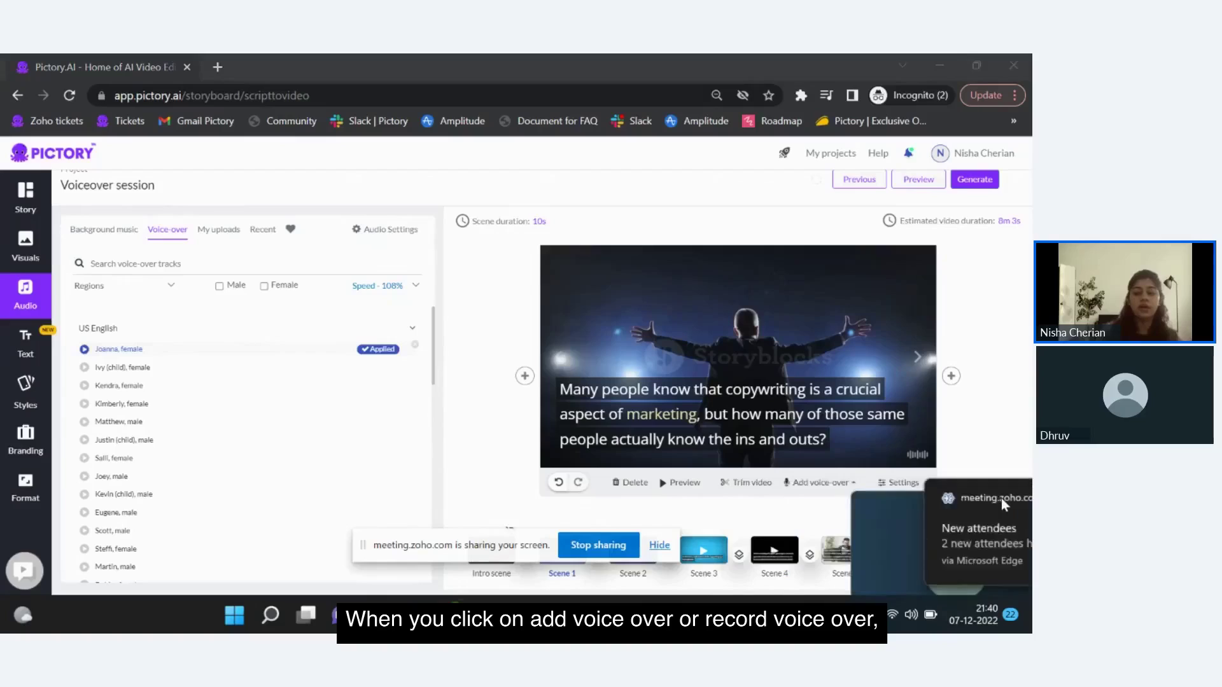
click(800, 490)
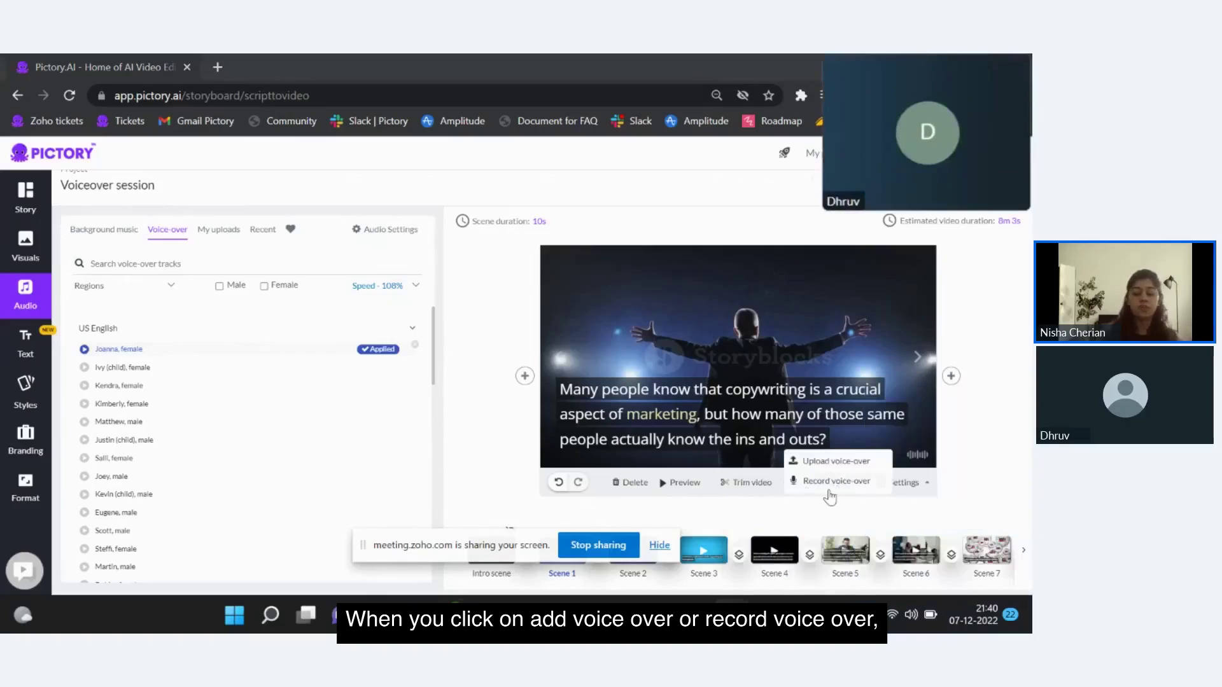
click(829, 490)
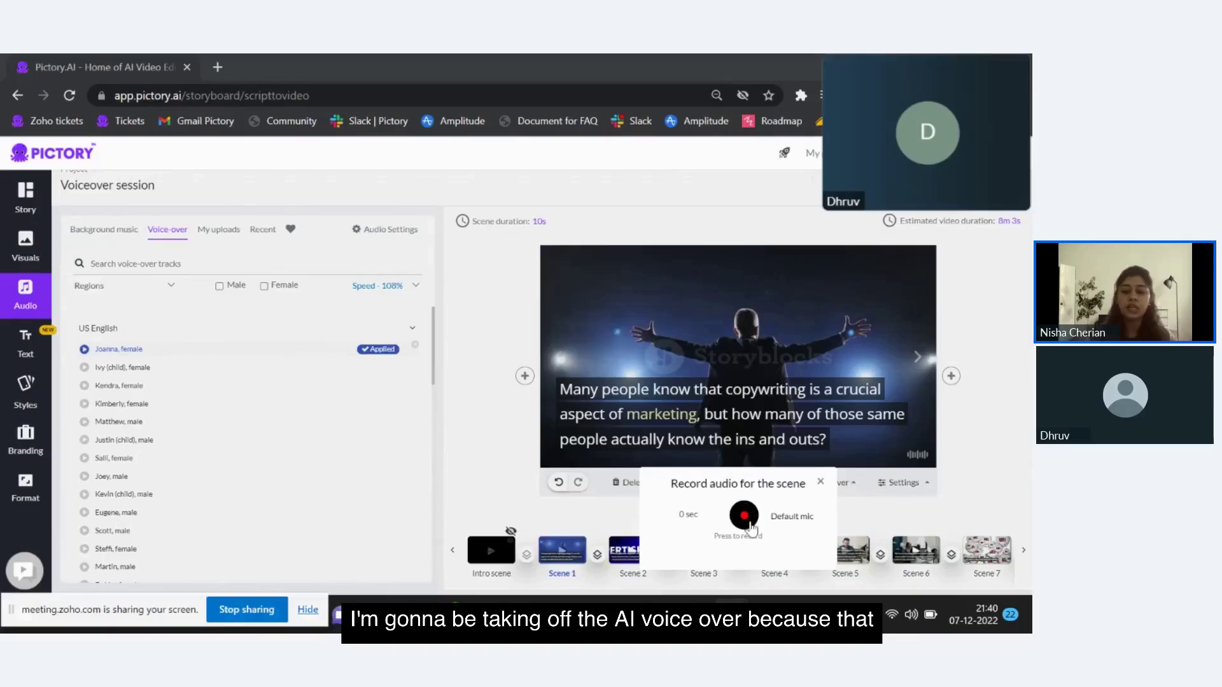
- Remove the applied Joanna voice-over and start recording a voice-over for scene 1 with the default mic, allowing microphone access
click(414, 351)
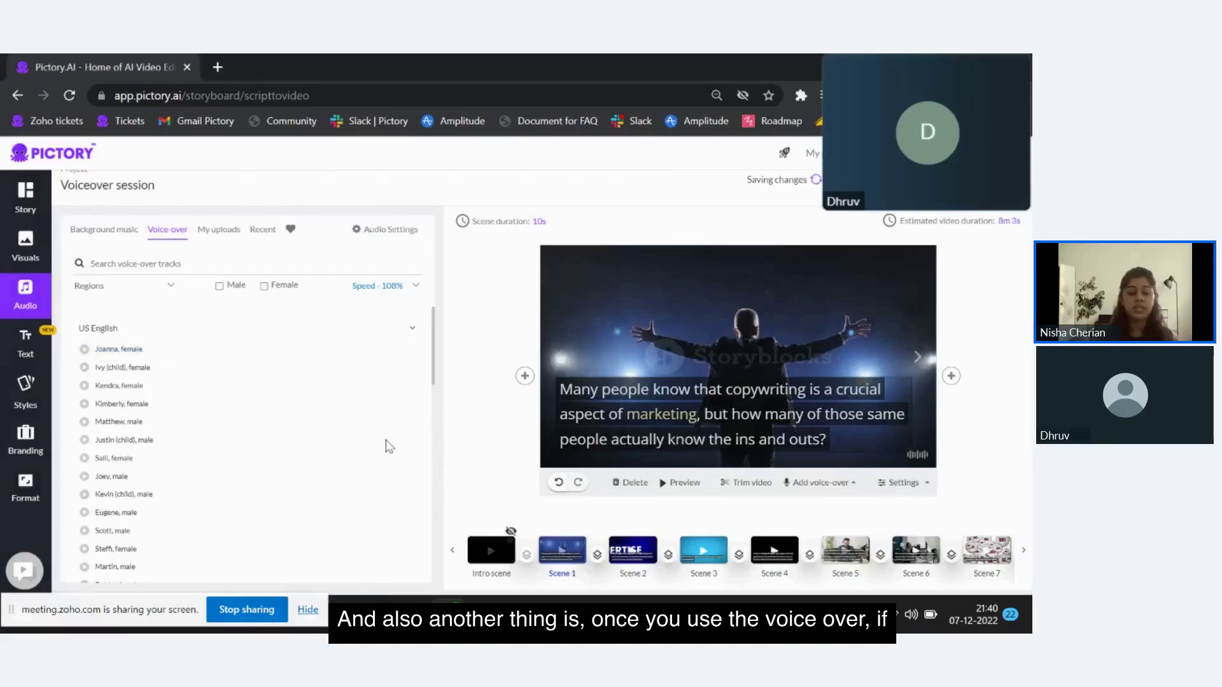
mouse_move(412, 360)
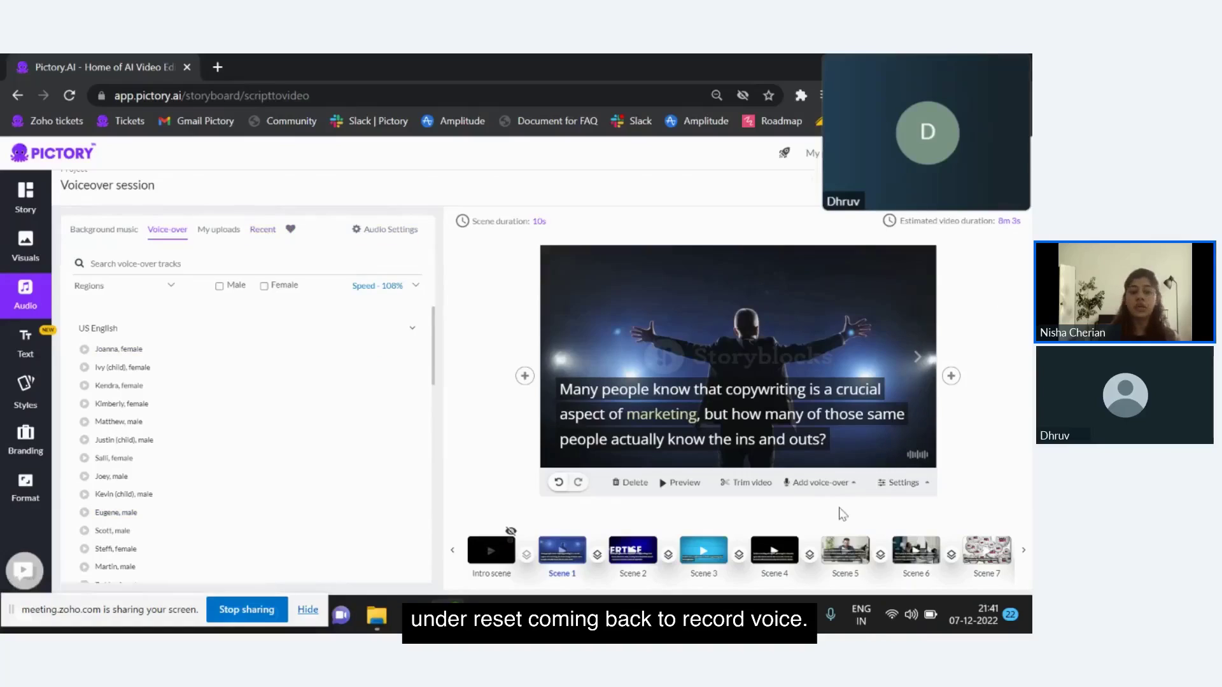
click(817, 494)
click(825, 485)
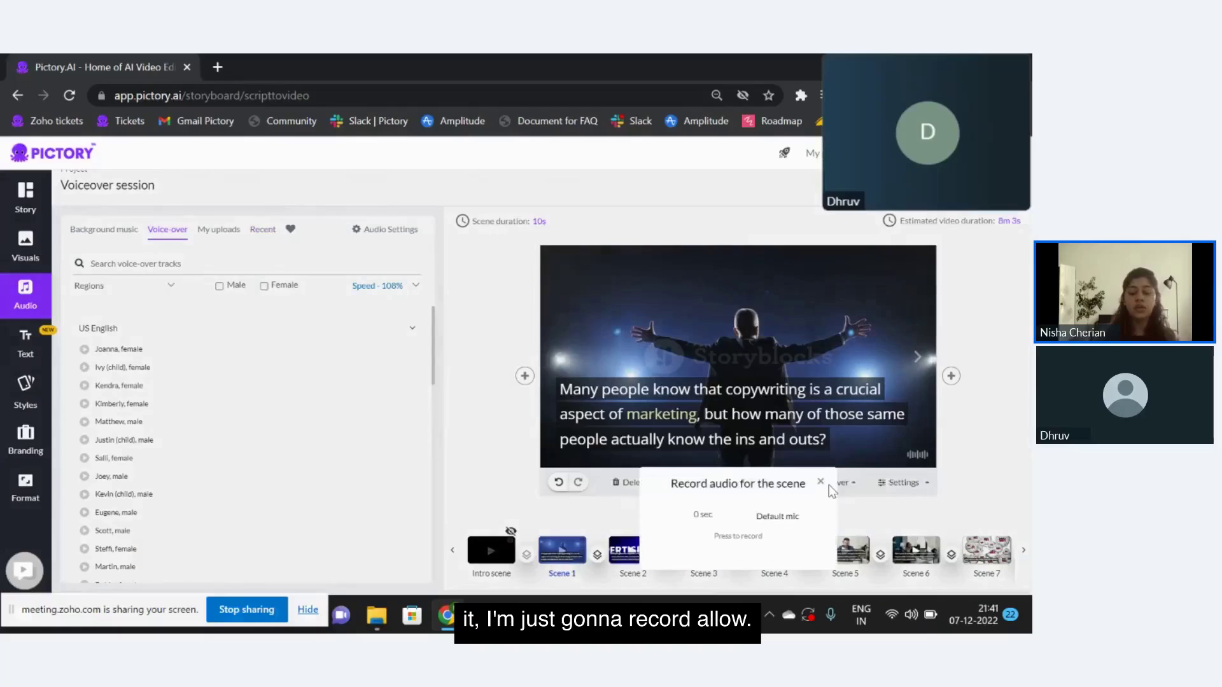
click(744, 515)
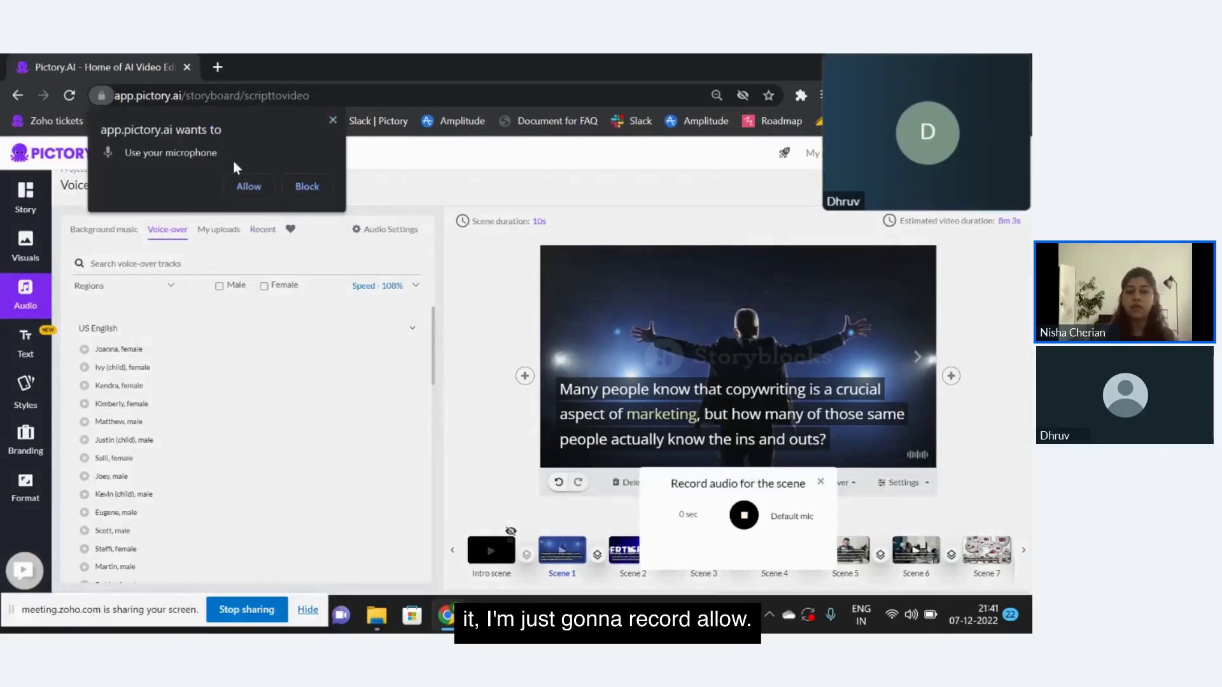
click(248, 188)
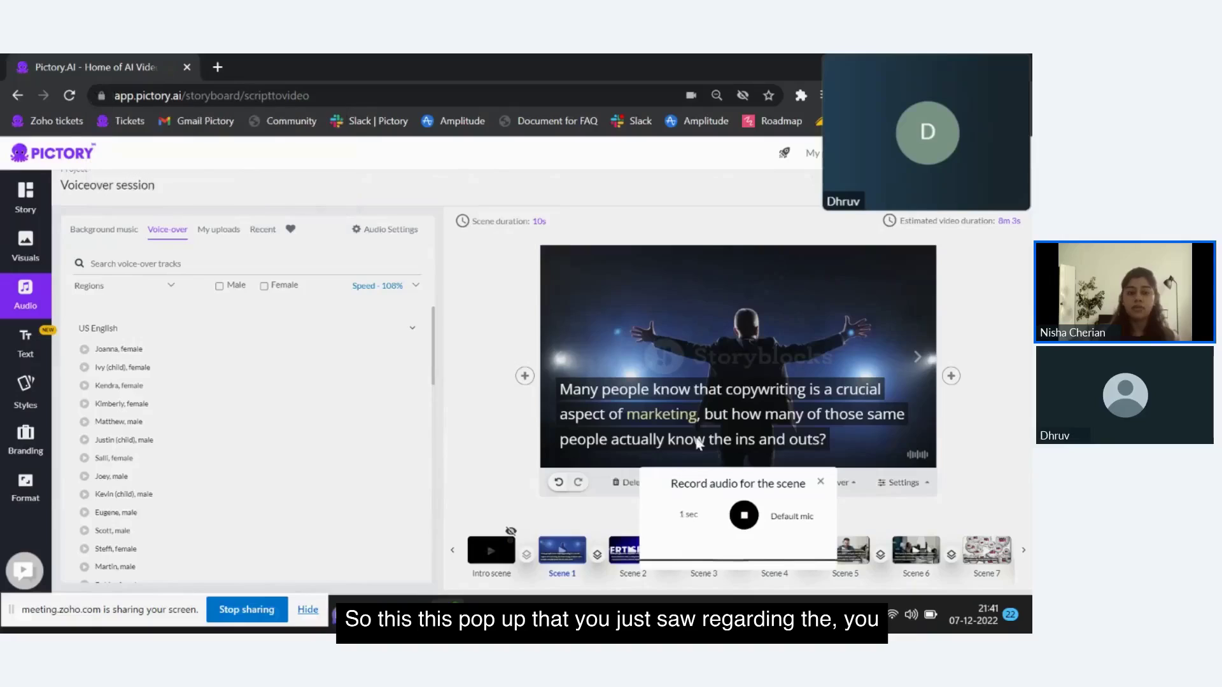
- Discard the first take, record a new voice-over for scene 1 with the default mic, and save it
click(743, 517)
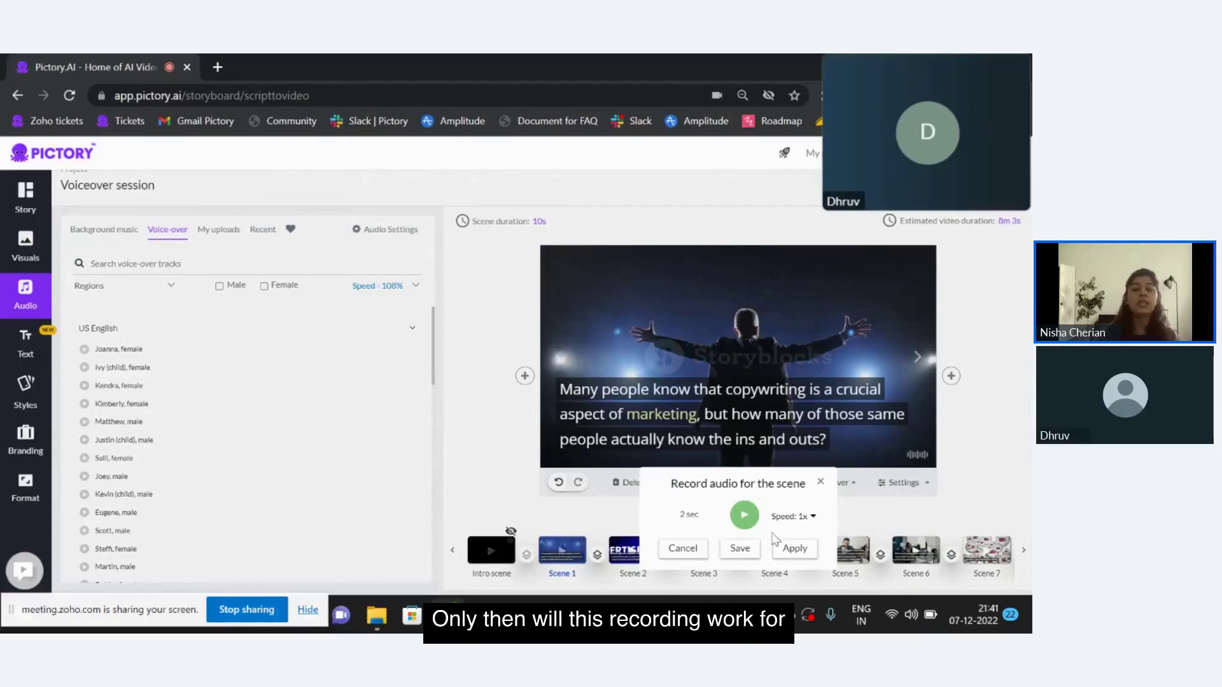
click(821, 482)
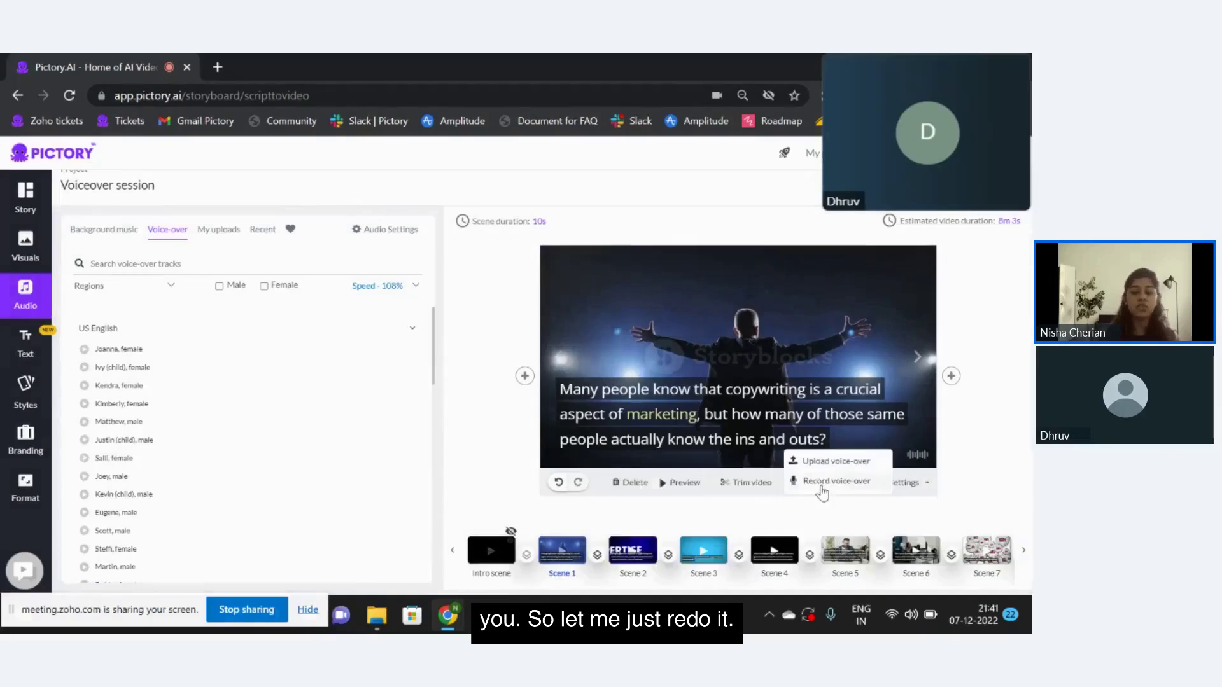
click(819, 487)
click(743, 516)
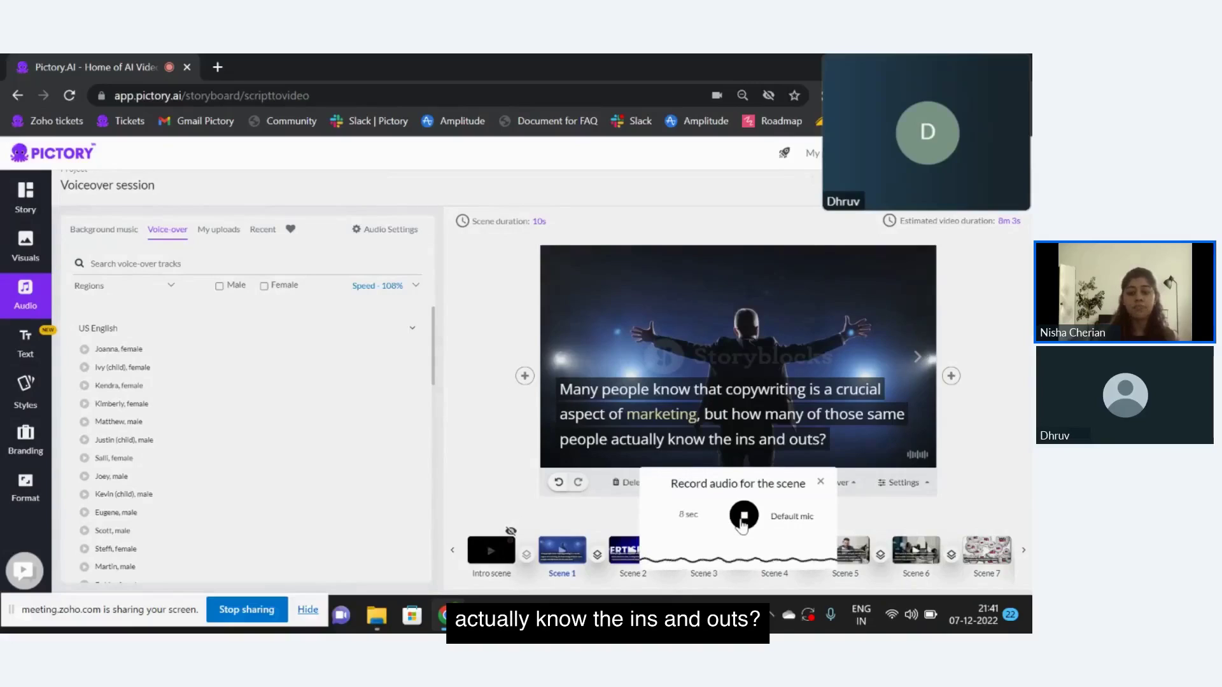
click(744, 516)
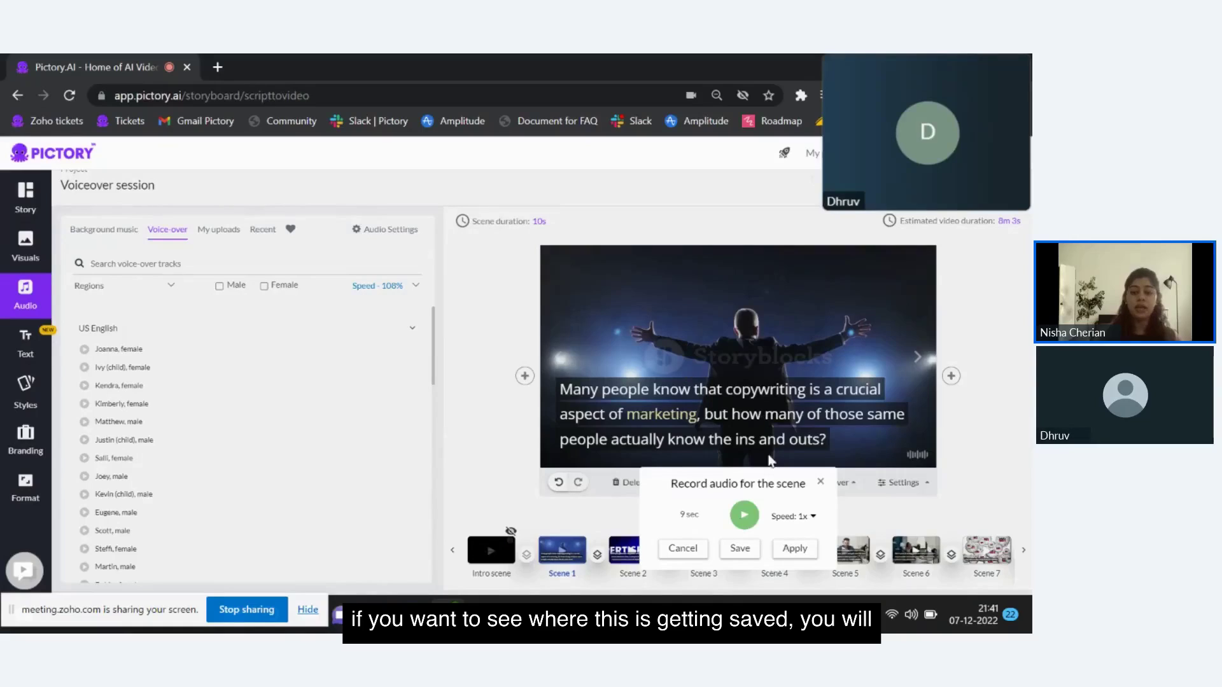
click(740, 548)
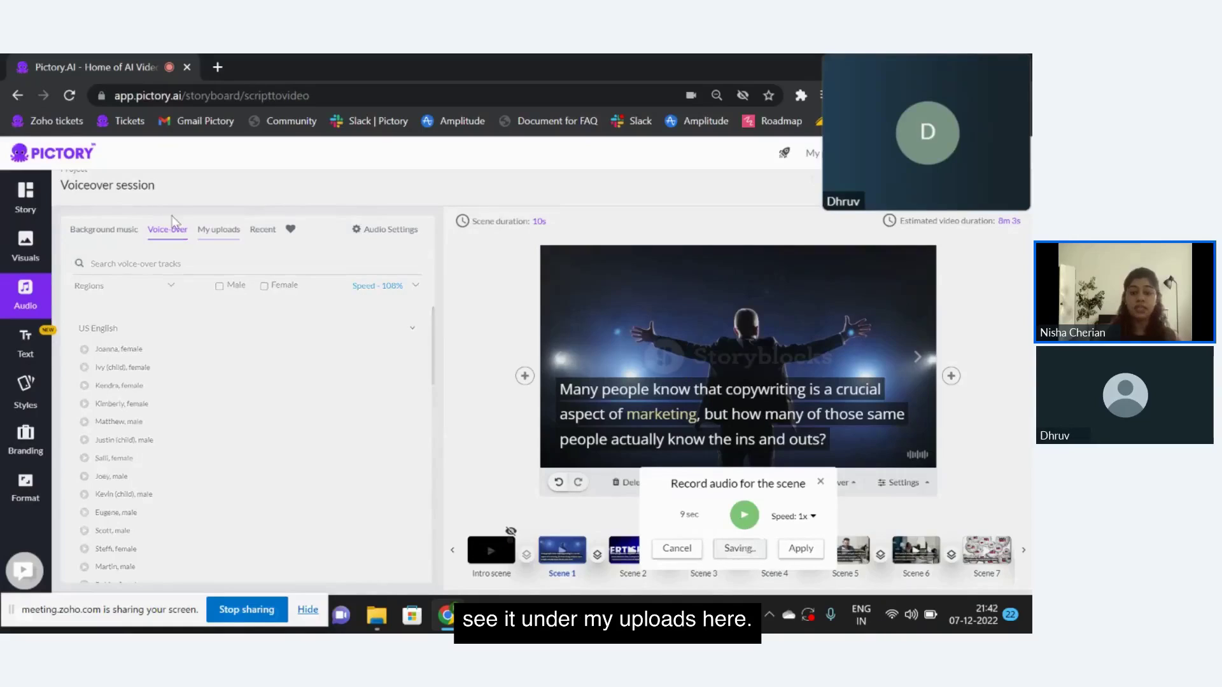
- Apply the newly saved recording from the uploaded voice-overs to the current scene and preview scene 1
click(218, 230)
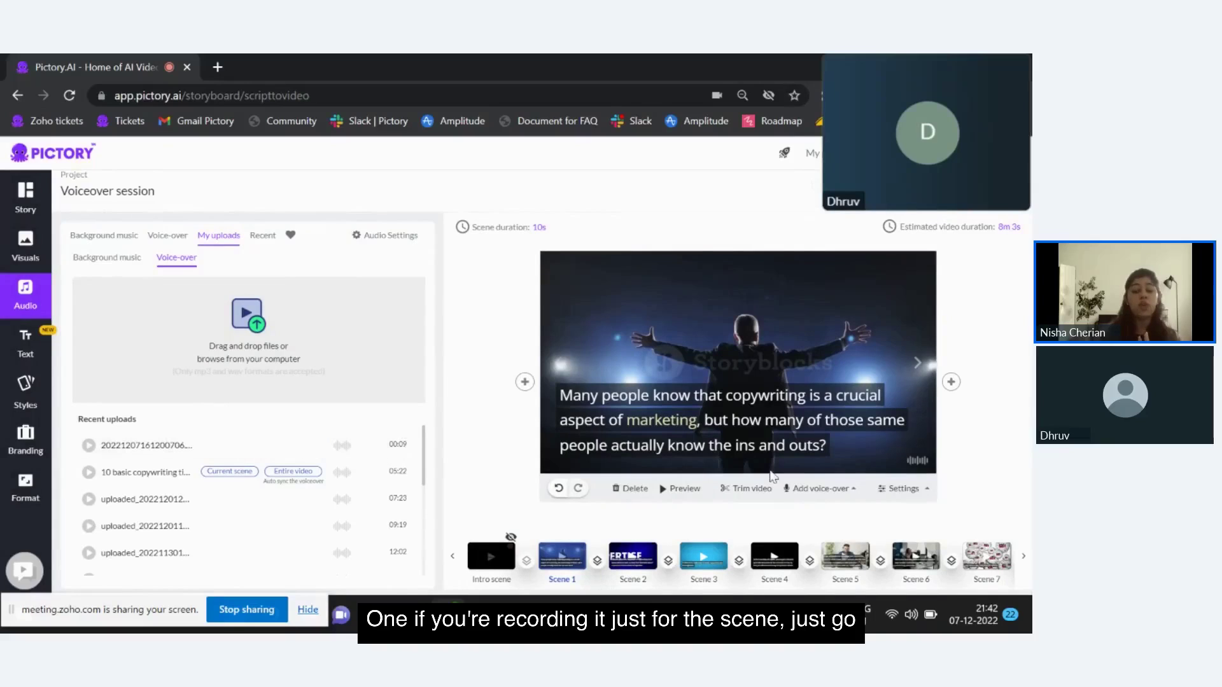
mouse_move(226, 457)
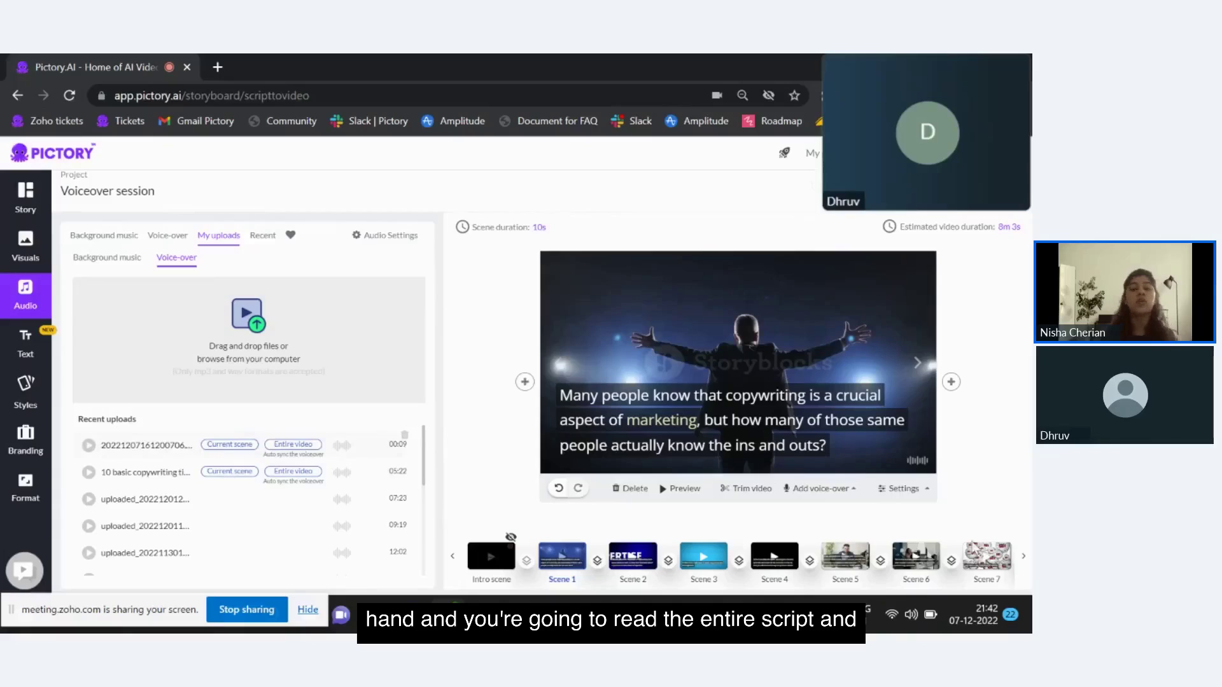
click(820, 488)
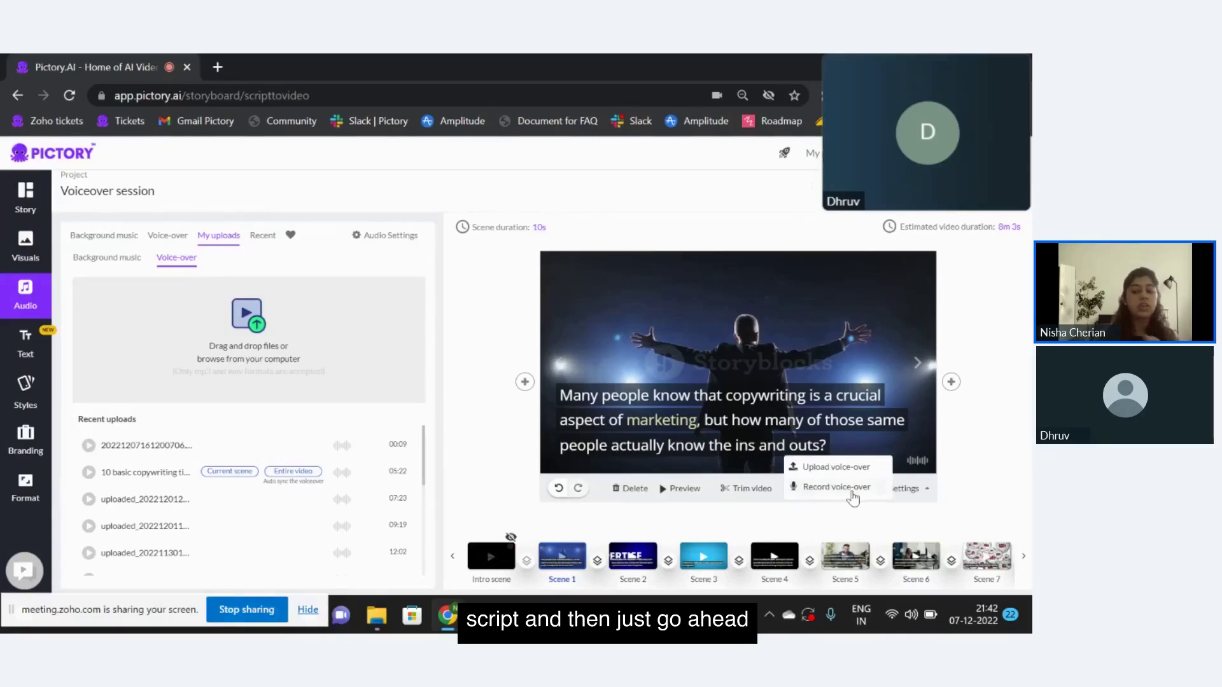
mouse_move(299, 454)
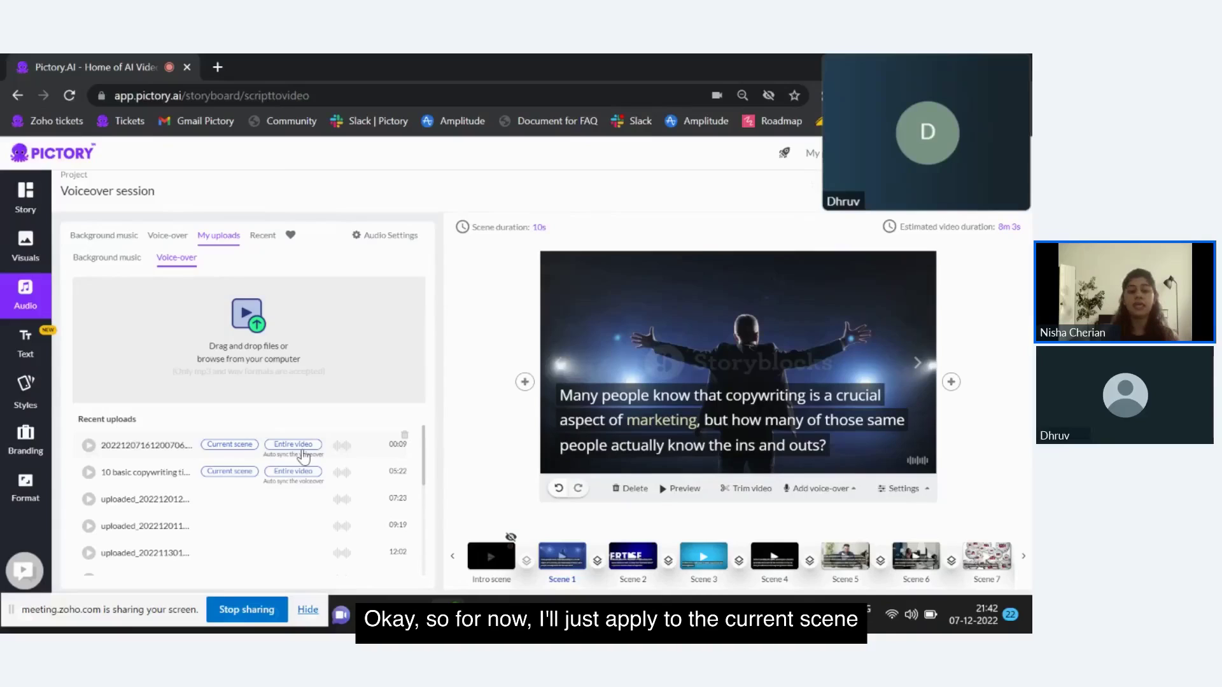
click(222, 448)
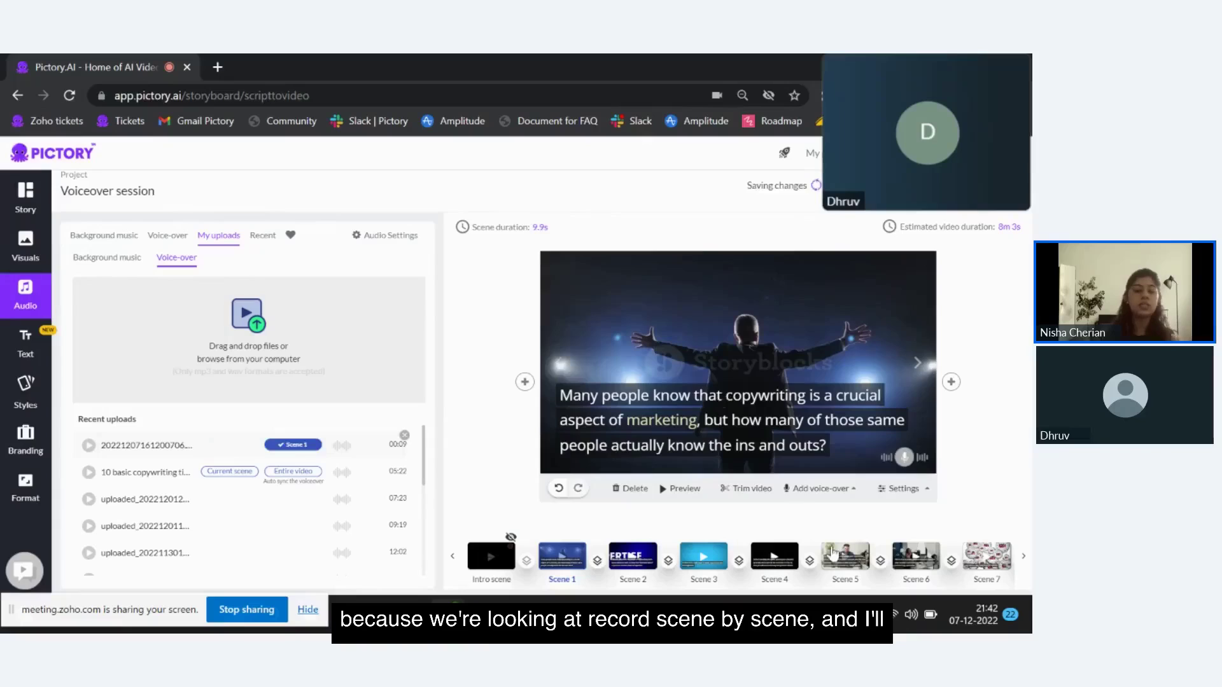
click(666, 494)
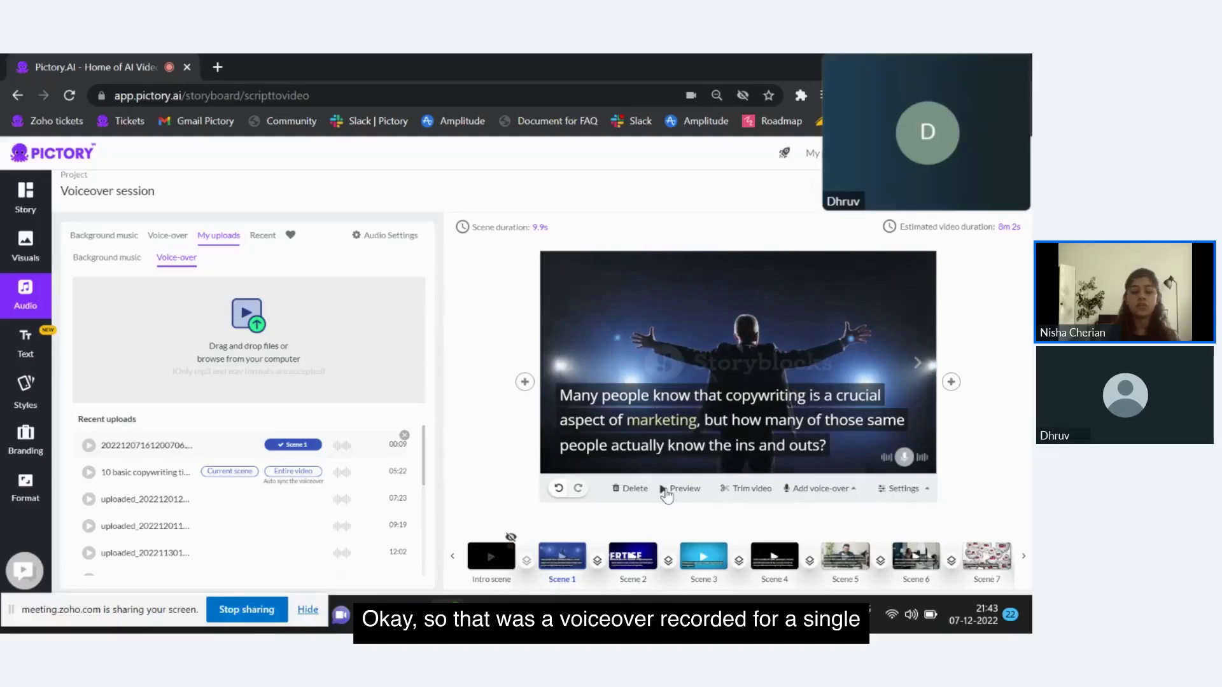
- Check the timing setting of scene 1 and browse the computer's voice-over files without uploading any
click(538, 230)
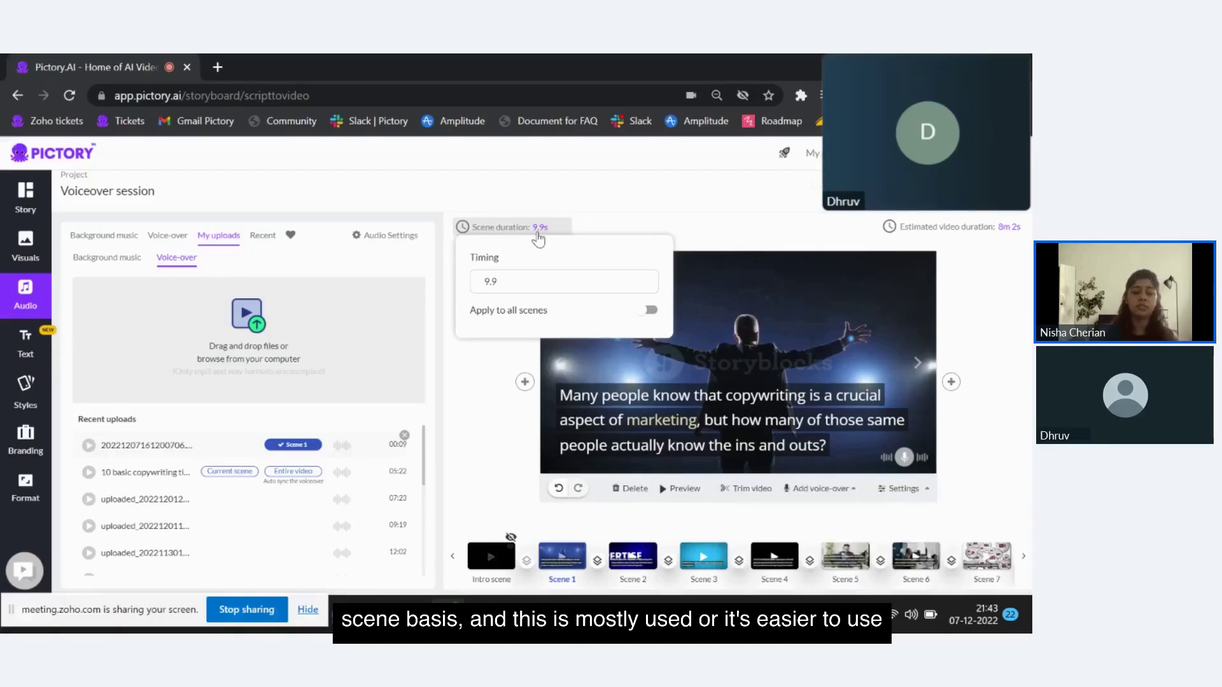
click(986, 296)
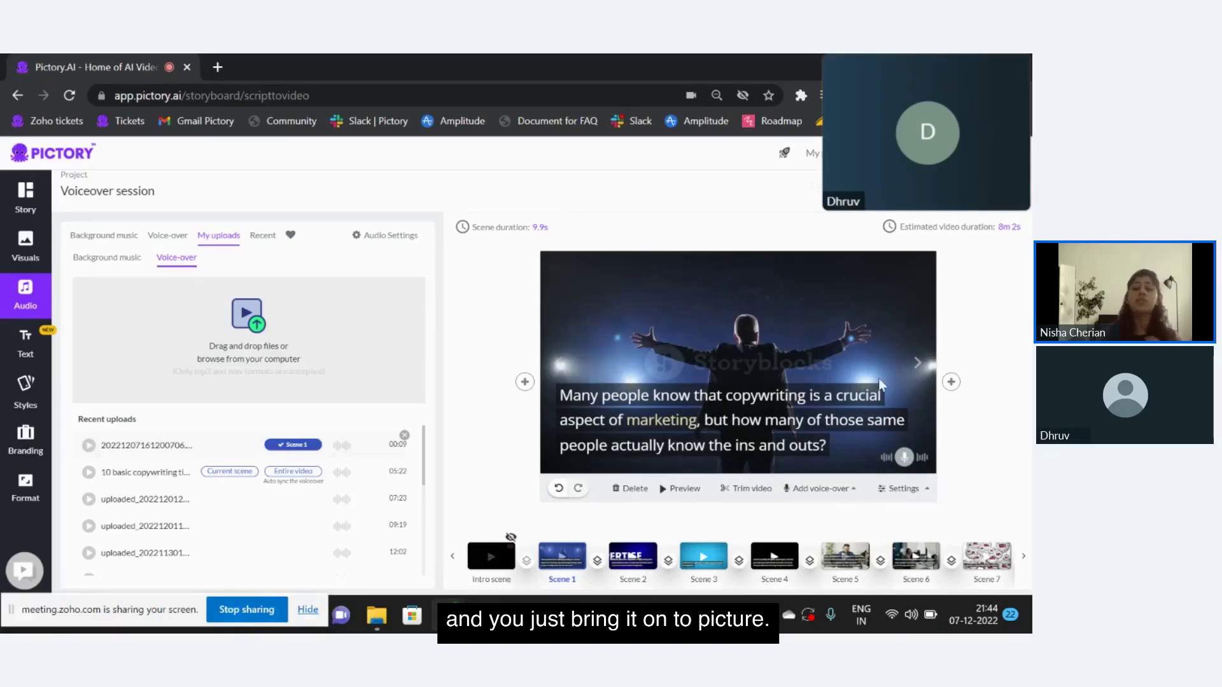
click(245, 326)
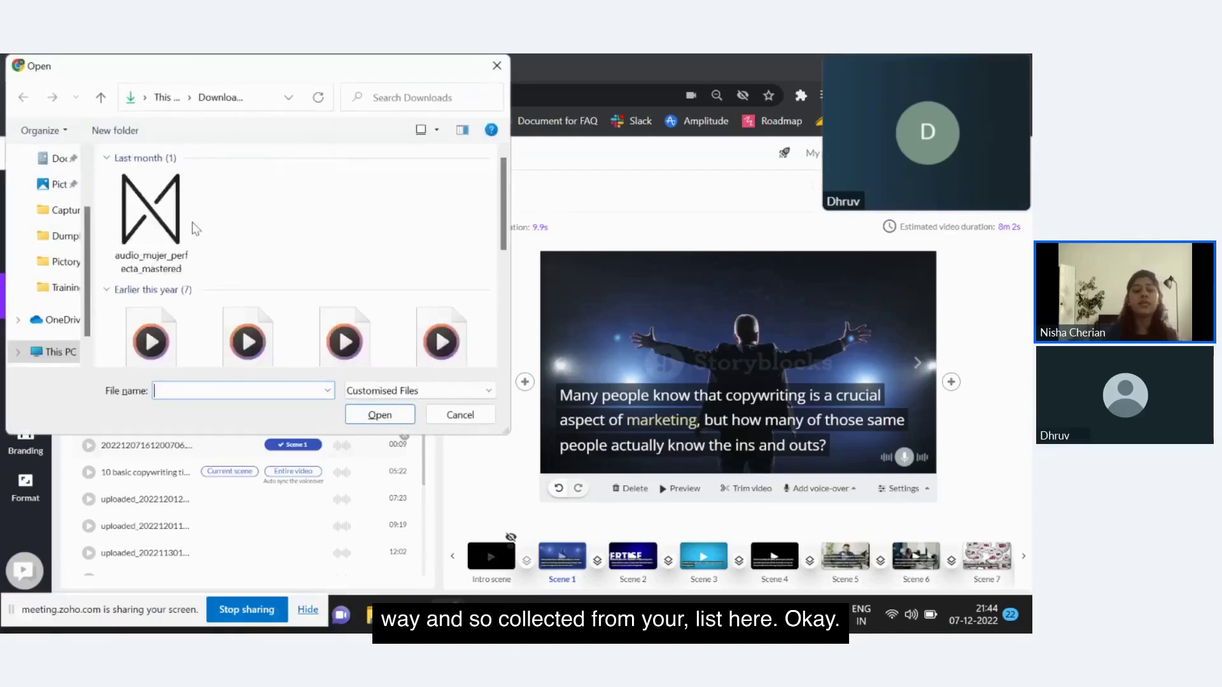
click(460, 414)
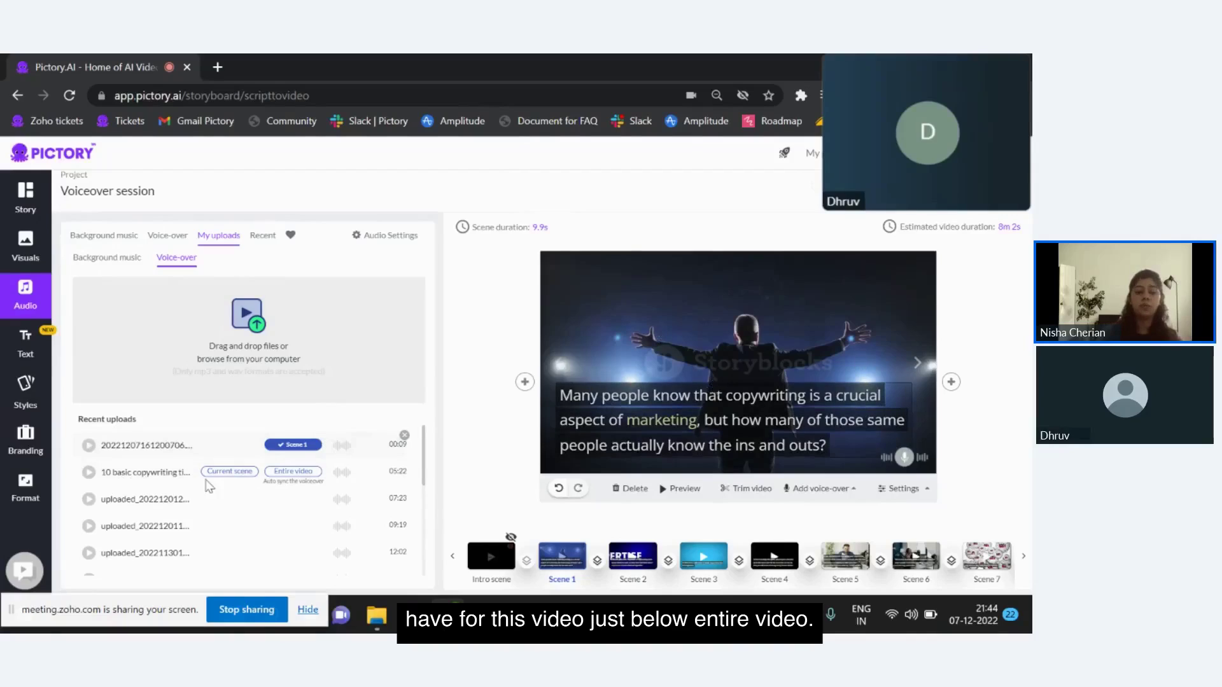
- Apply the uploaded "10 basic copywriting tips" voice-over to the entire video with auto sync and play part of the preview
click(294, 472)
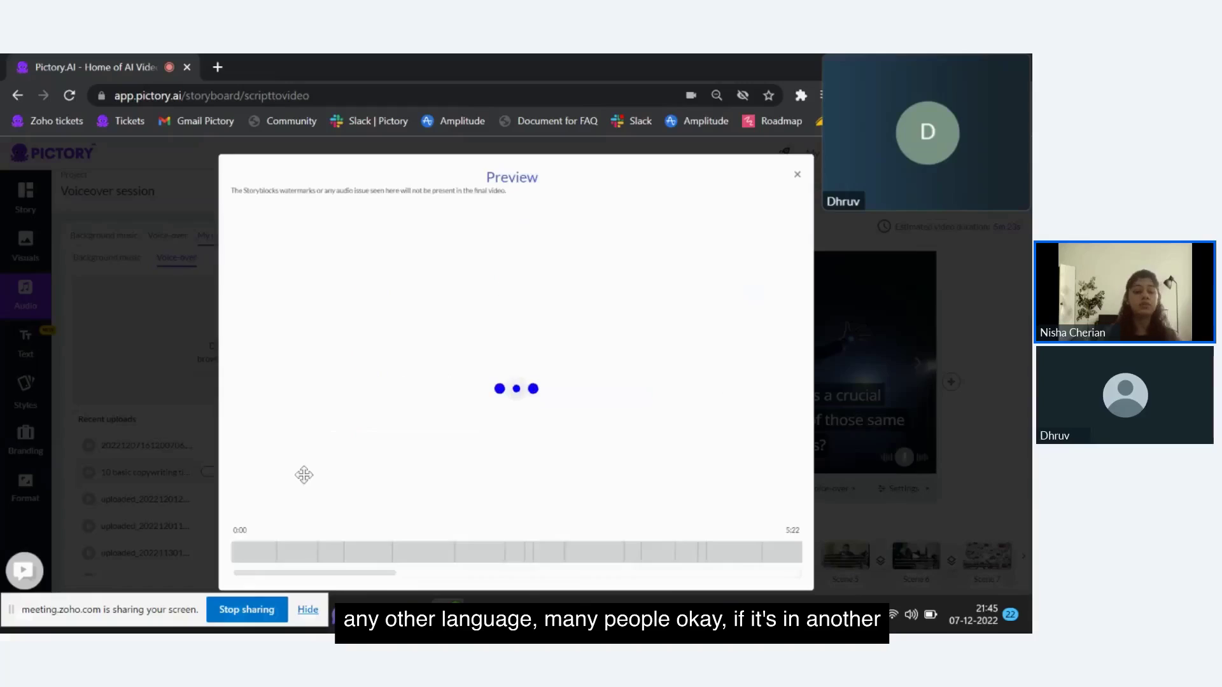
click(519, 390)
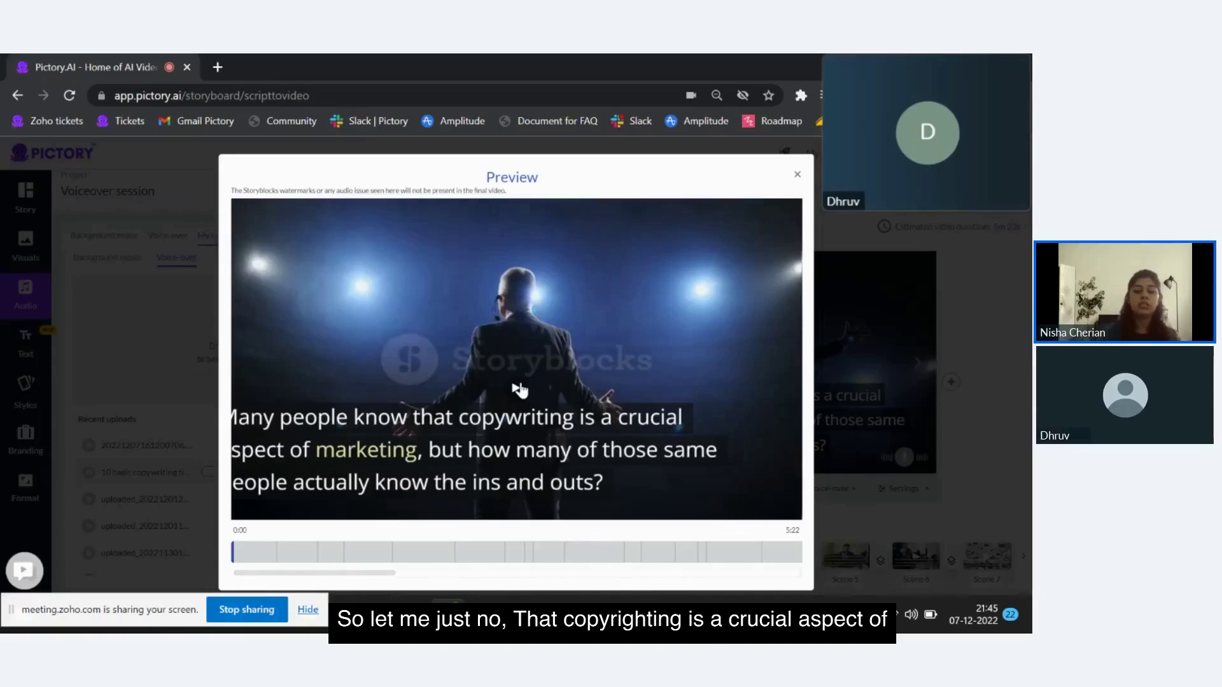
click(519, 389)
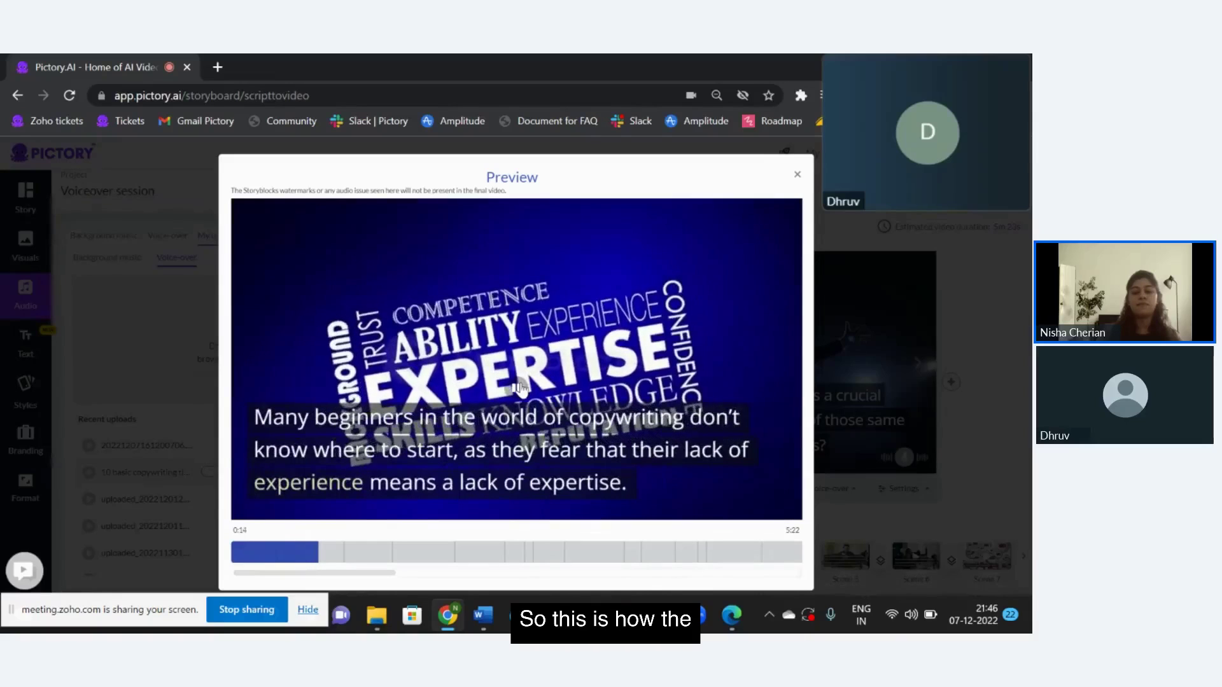
click(518, 390)
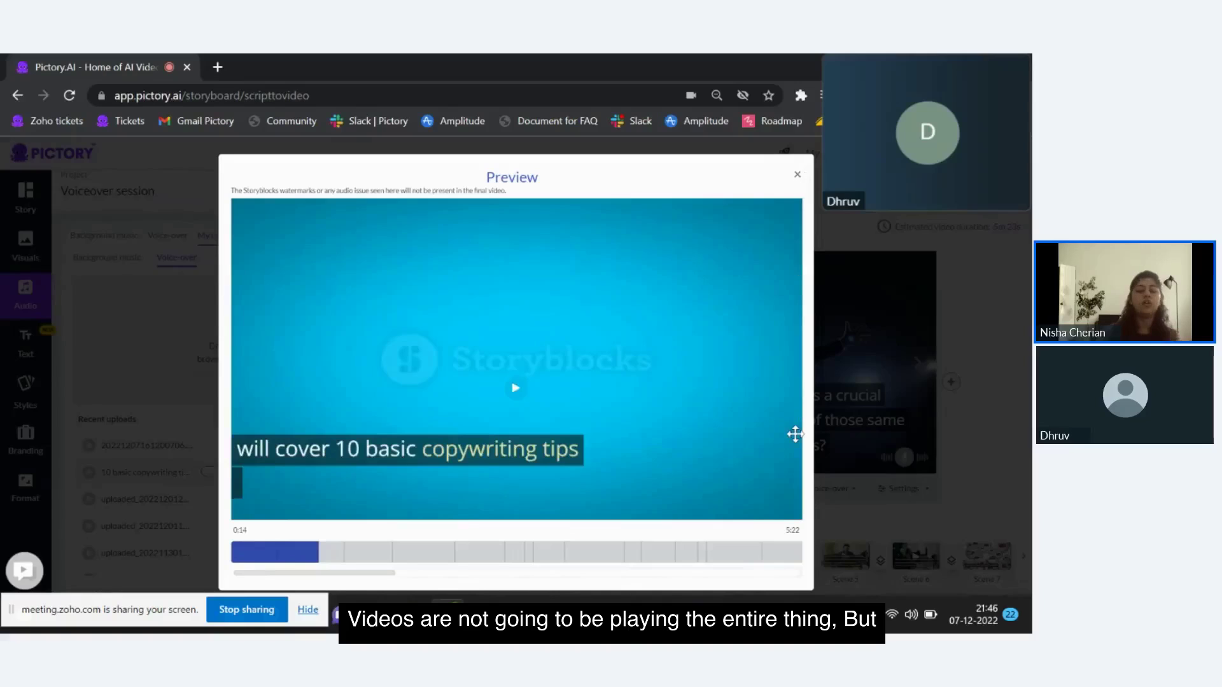
- Adjust the synced voice-over for scene 2 by moving its start boundary earlier and nudging its end boundary, and play the segment
key(ctrl+minus)
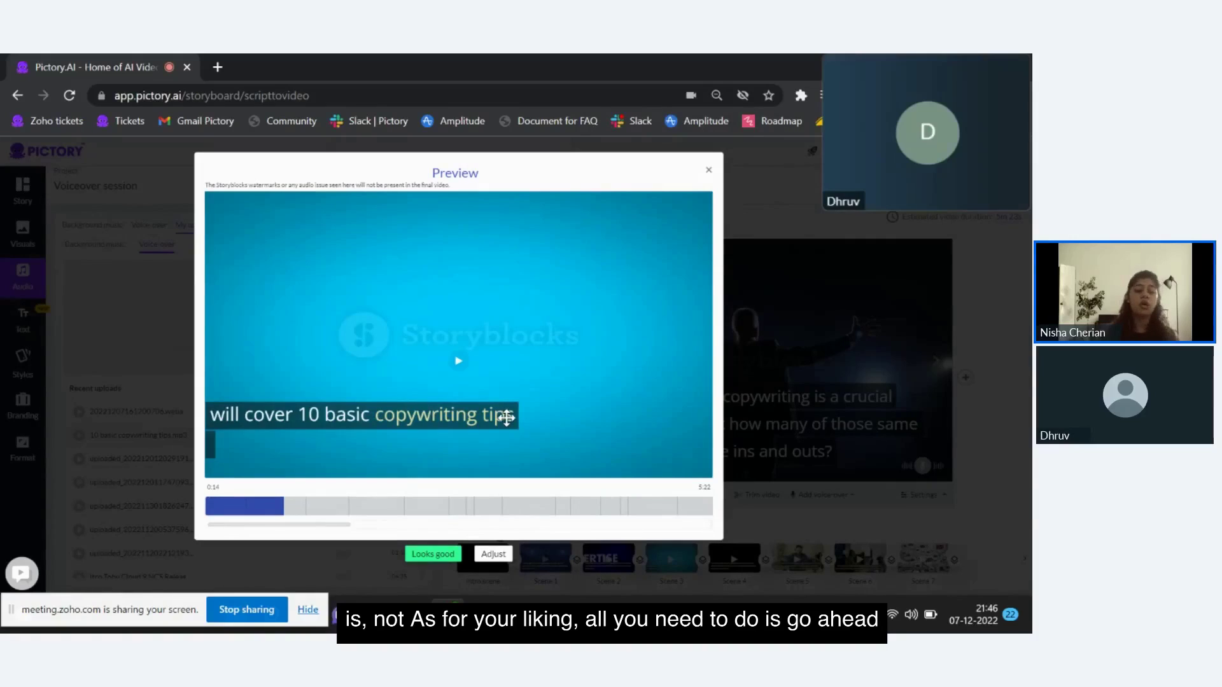
click(494, 554)
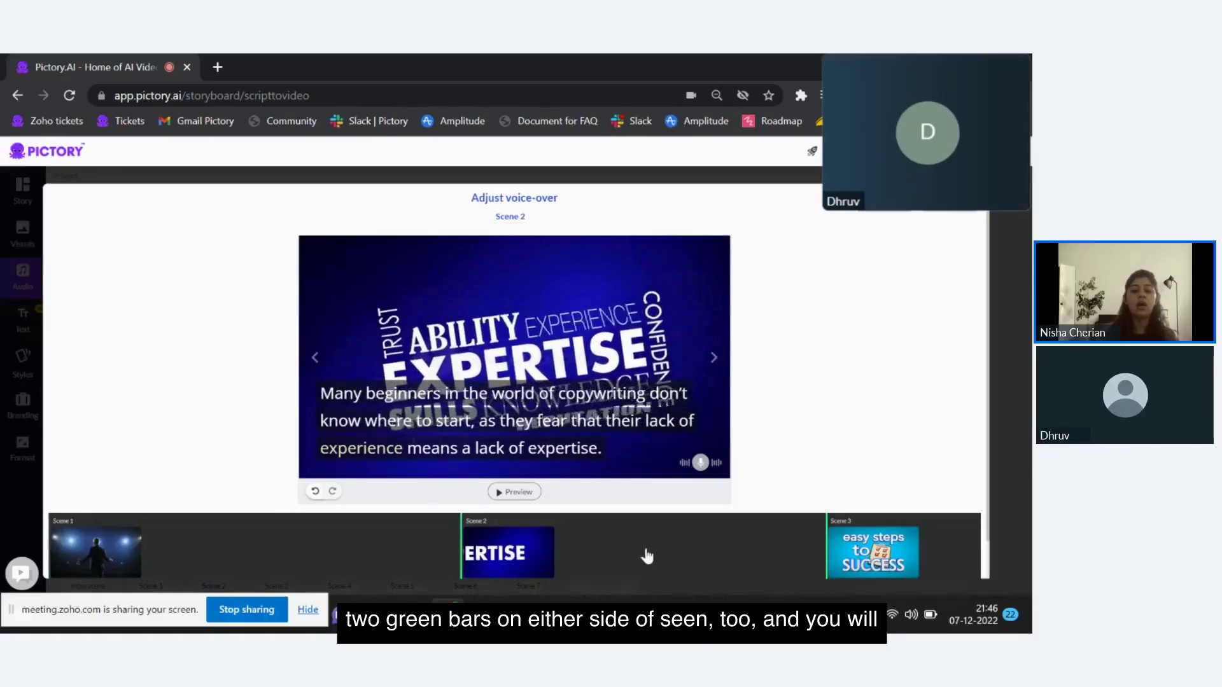
scroll(630, 584, down, 1)
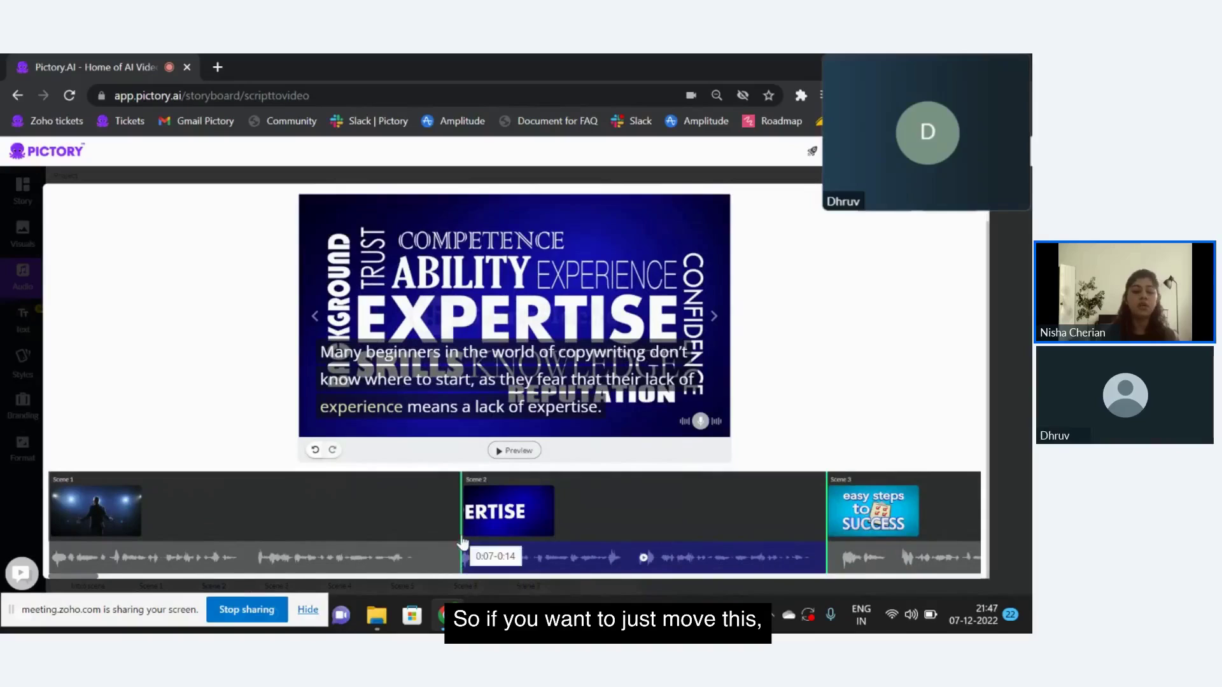
drag(451, 537, 431, 537)
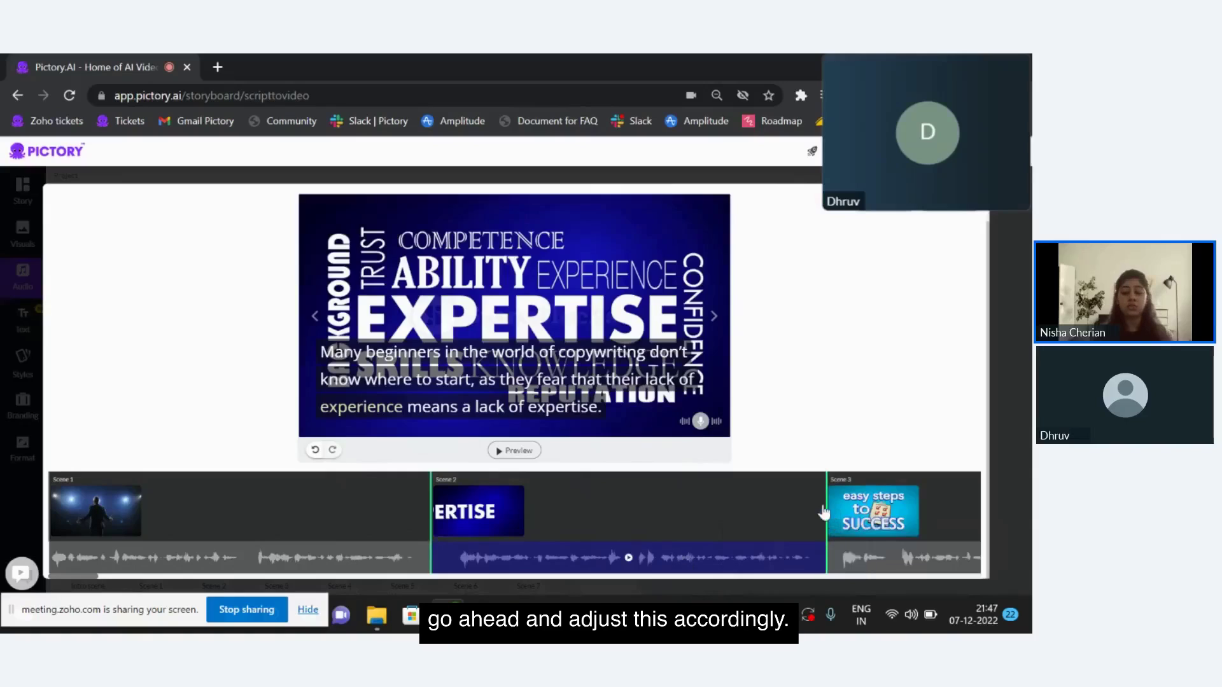
mouse_move(826, 504)
mouse_down()
mouse_move(841, 503)
mouse_move(821, 503)
mouse_up()
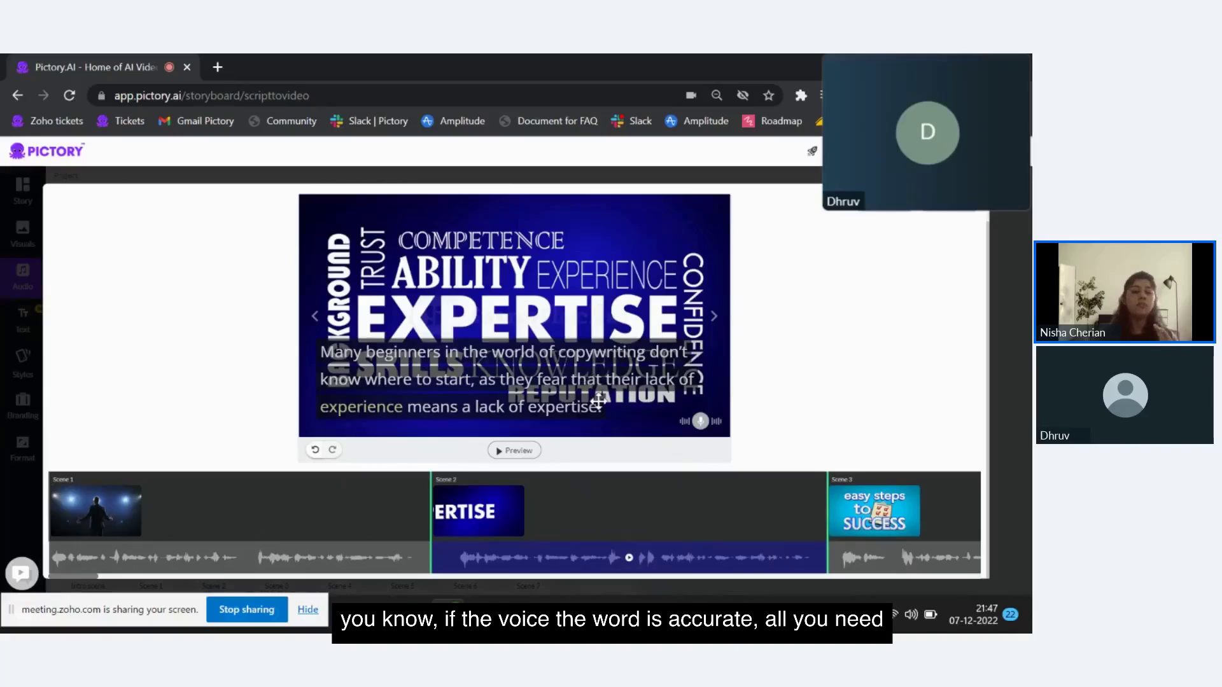
click(630, 563)
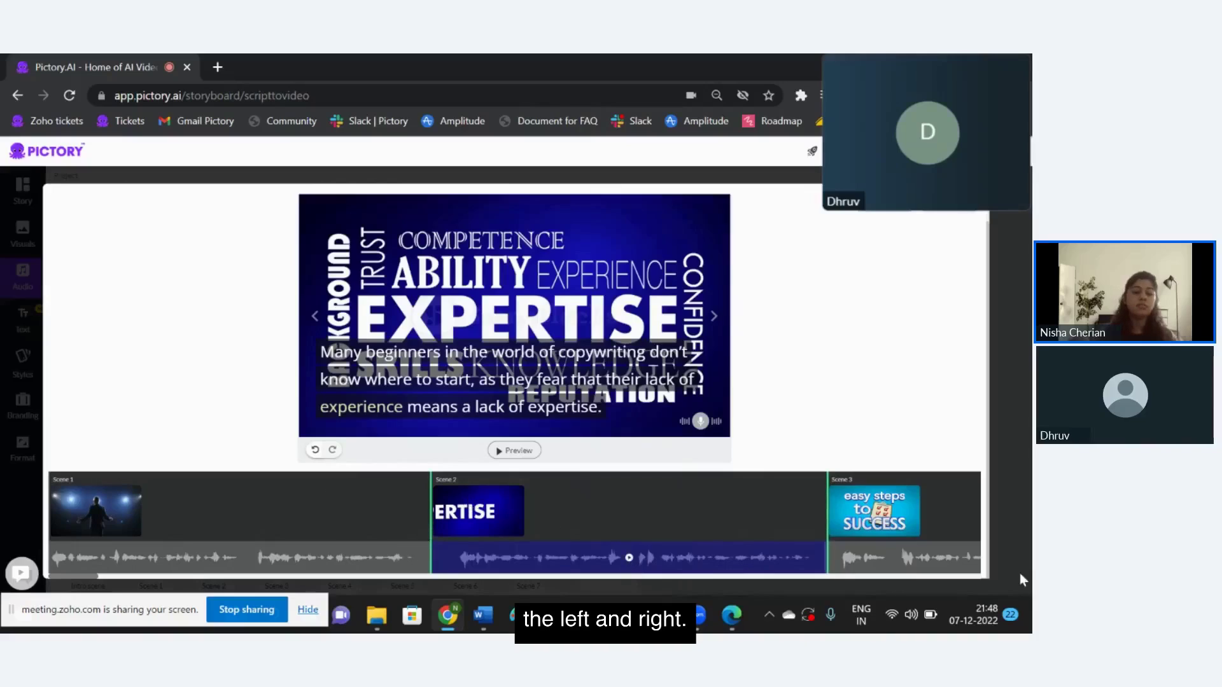
- Move the floating meeting window out of the way, save the adjusted voice-over timing and close the adjustment editor
drag(983, 166, 1010, 523)
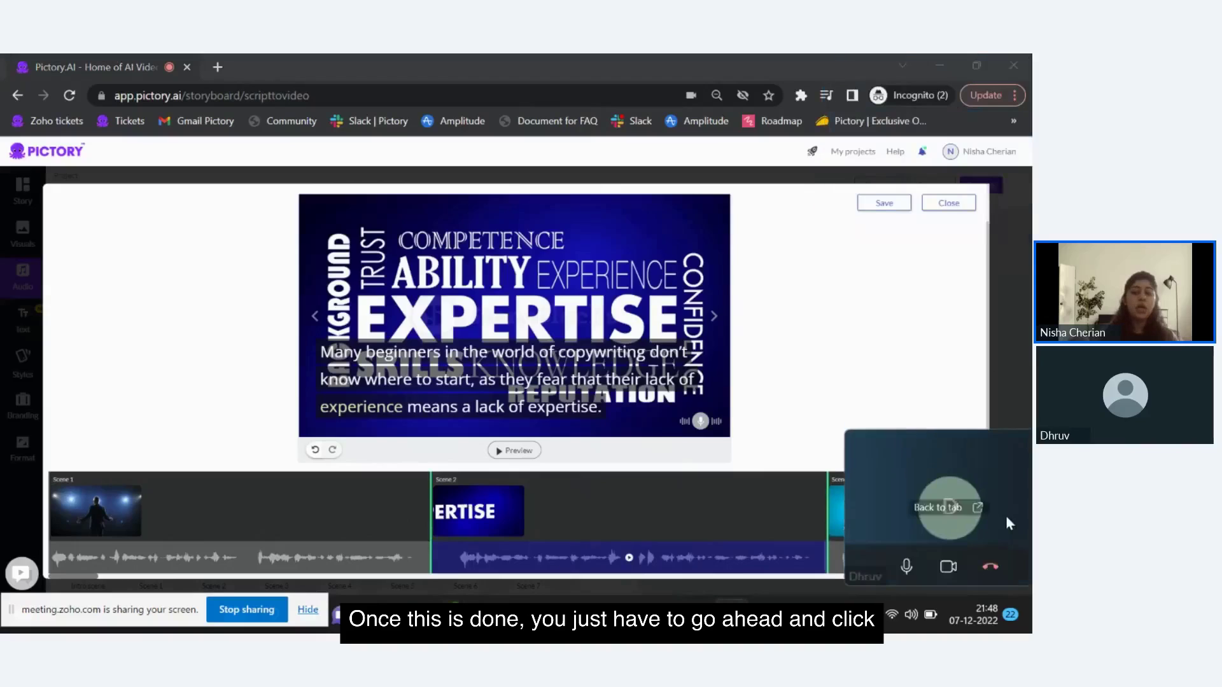
click(889, 203)
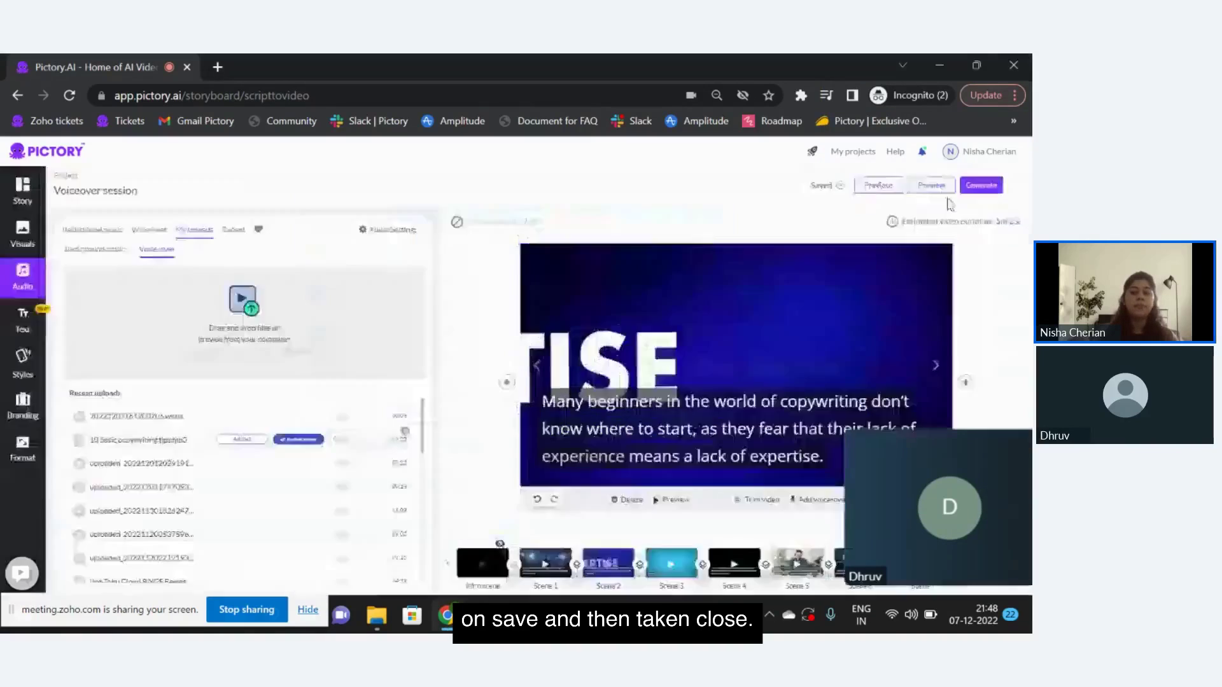
click(948, 203)
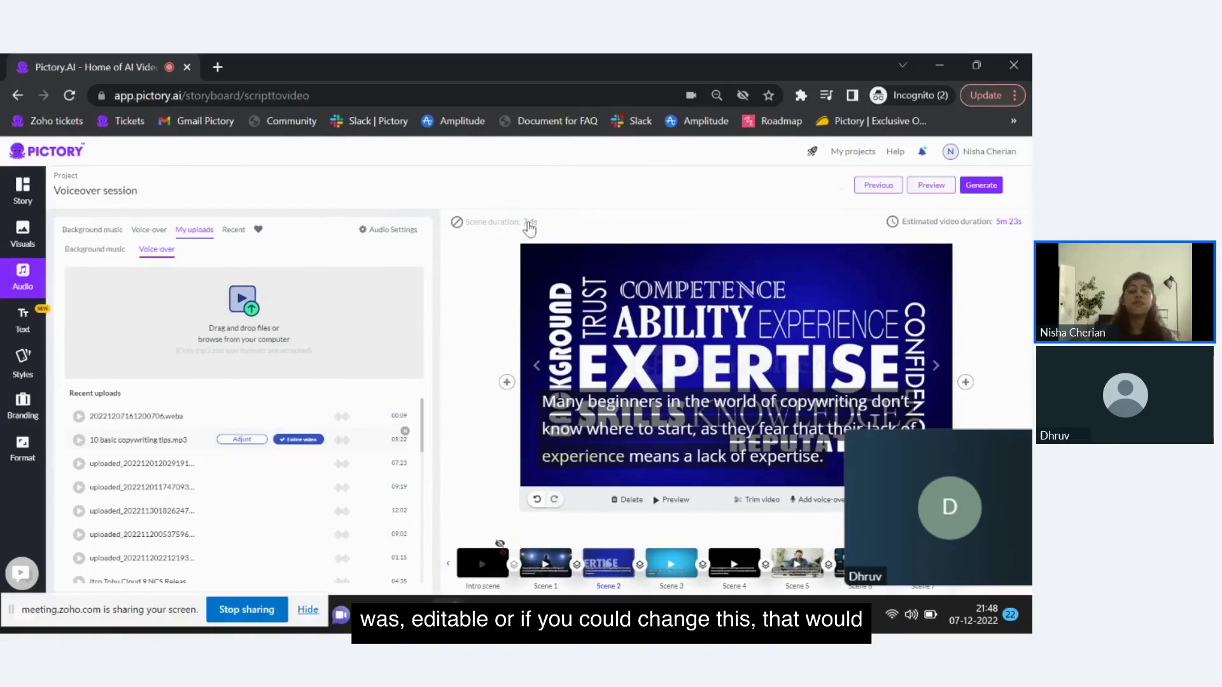
- Check the locked duration of scene 2 and view the output options for generating the project
mouse_move(532, 231)
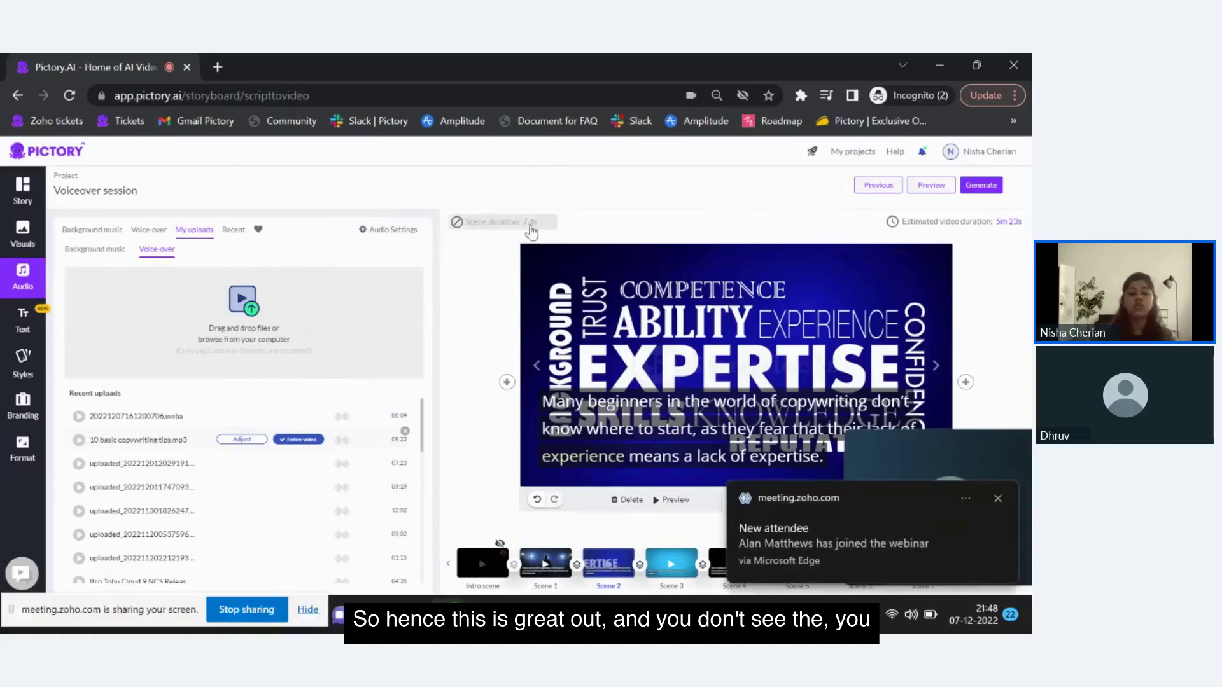
mouse_move(471, 234)
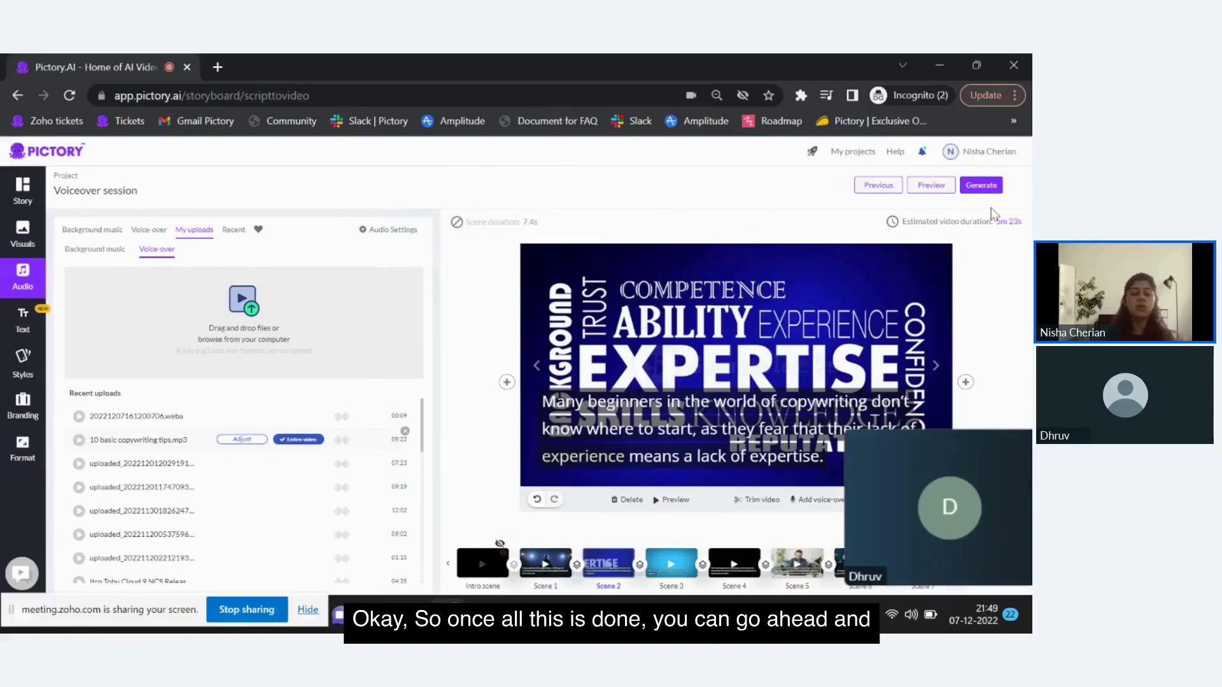
click(980, 185)
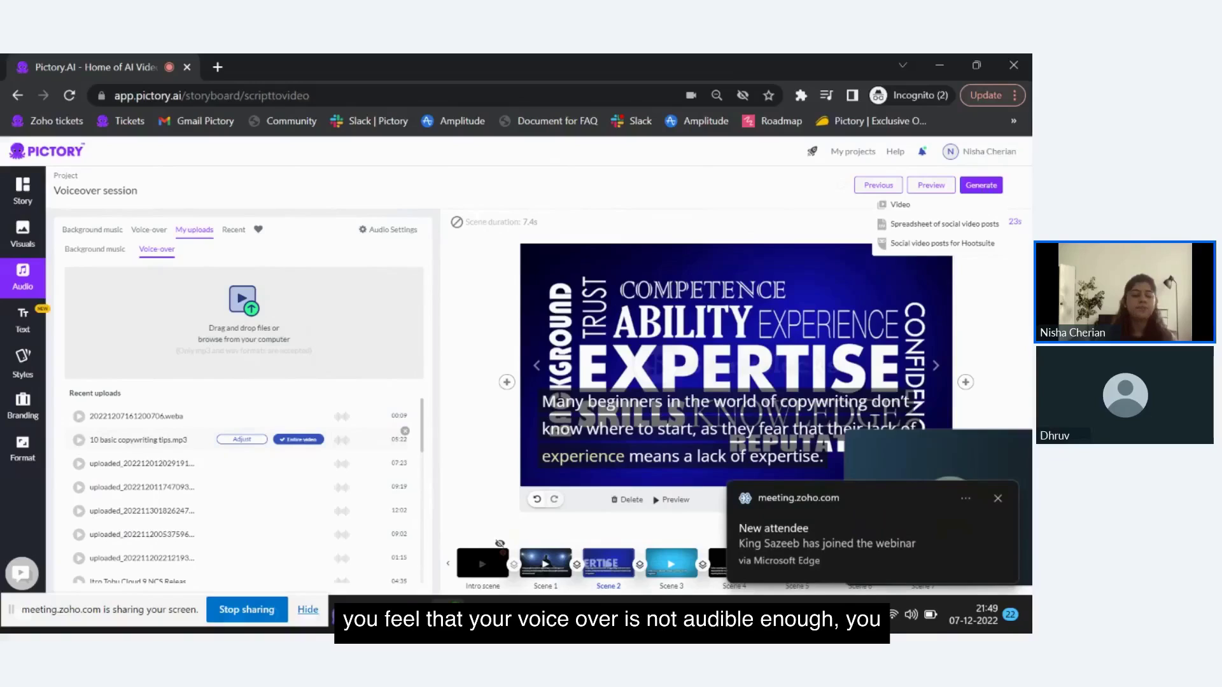
mouse_move(857, 478)
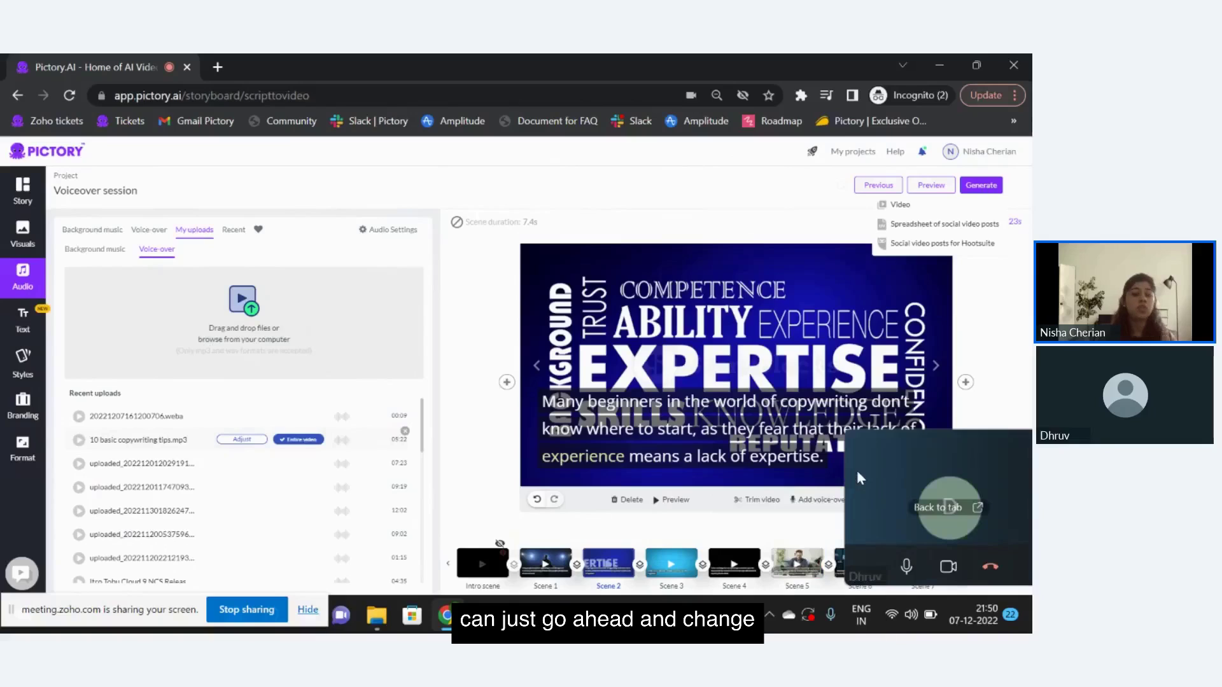
- Set the background music volume to 11% in the audio settings and stop sharing the screen
click(94, 232)
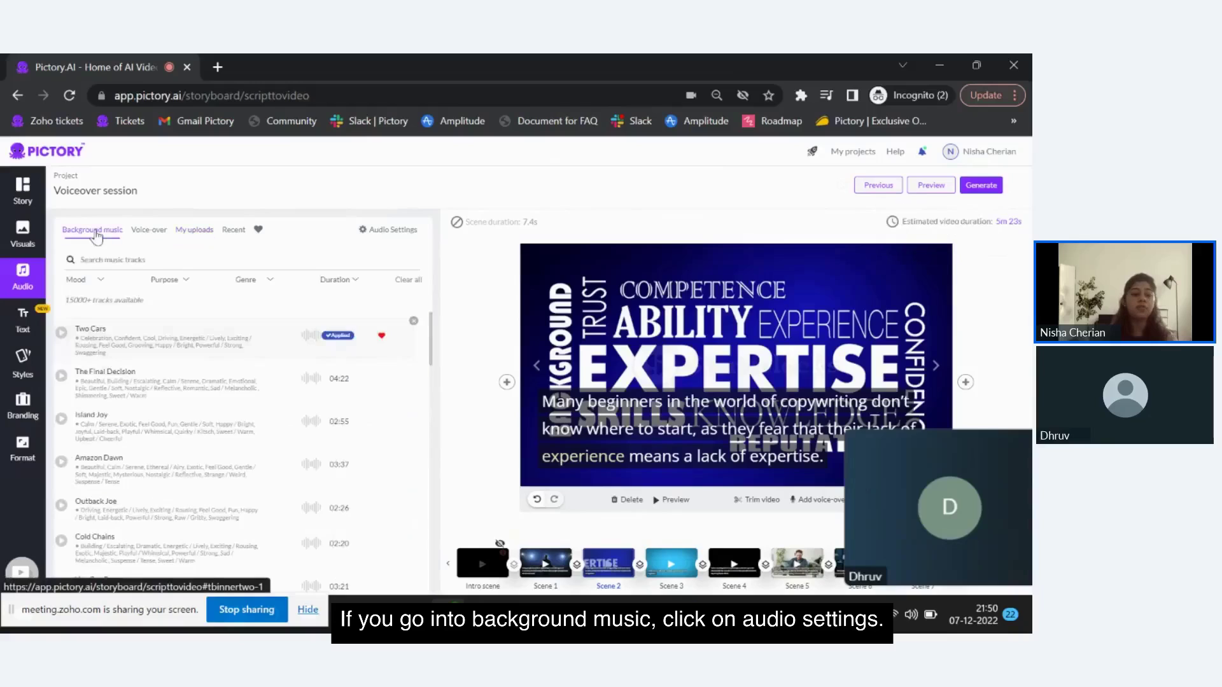
click(385, 233)
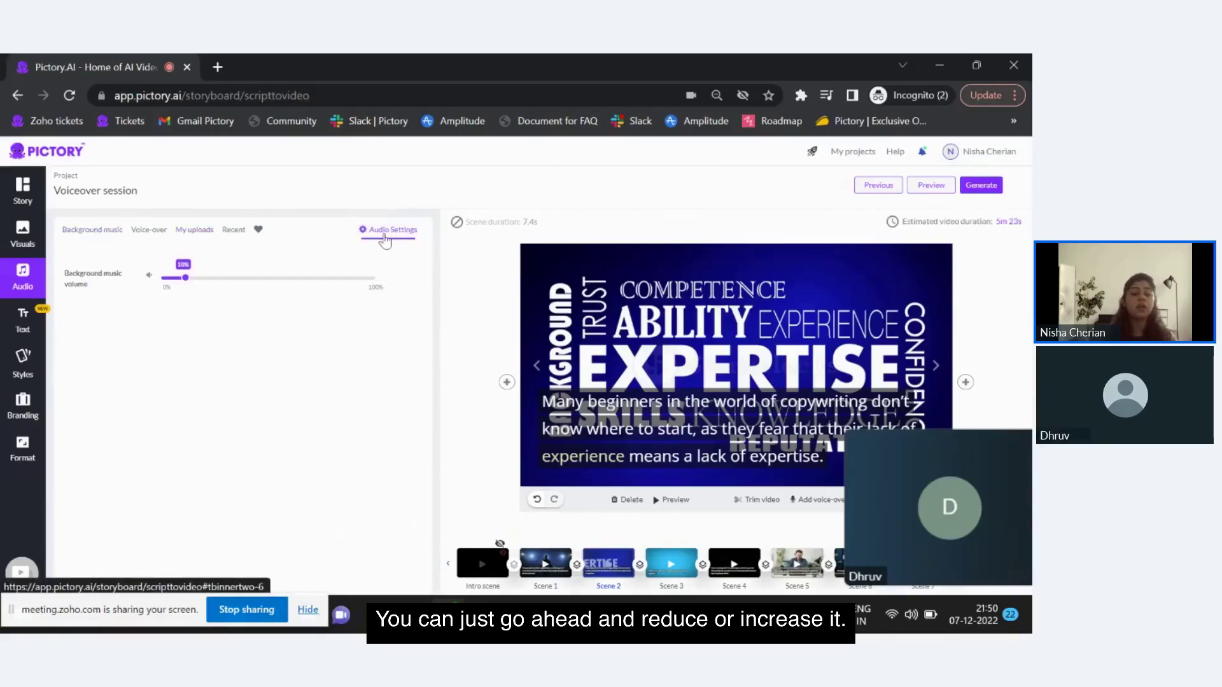
drag(179, 281, 186, 282)
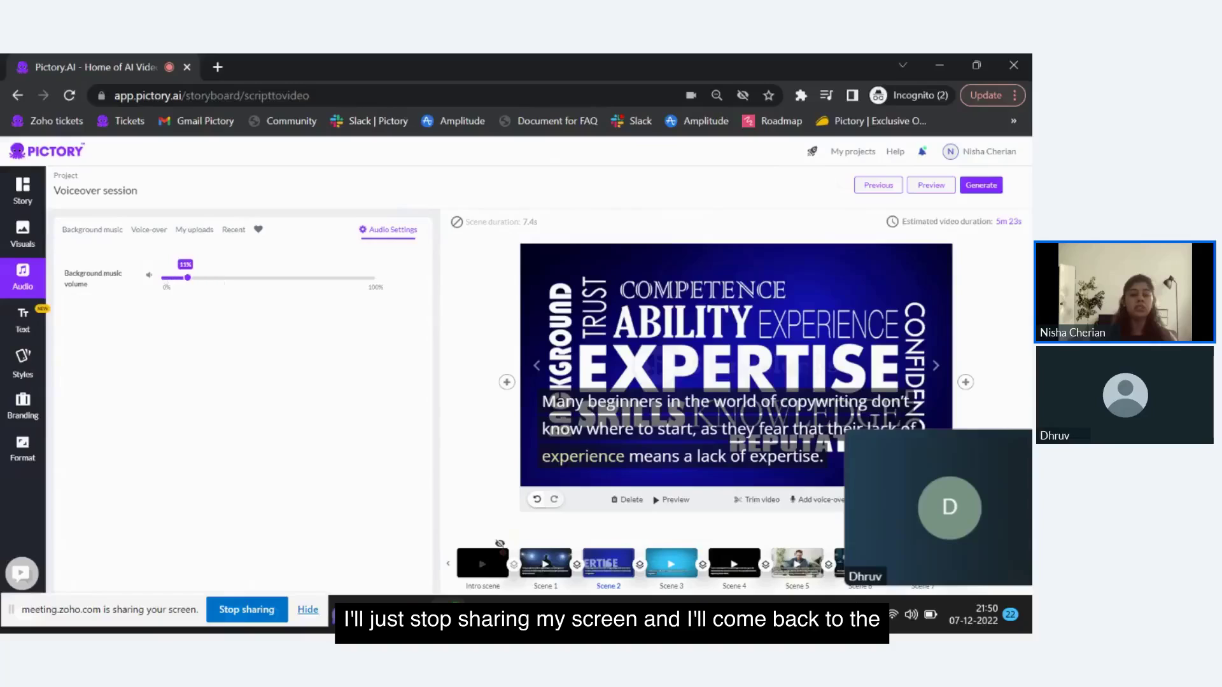
click(270, 613)
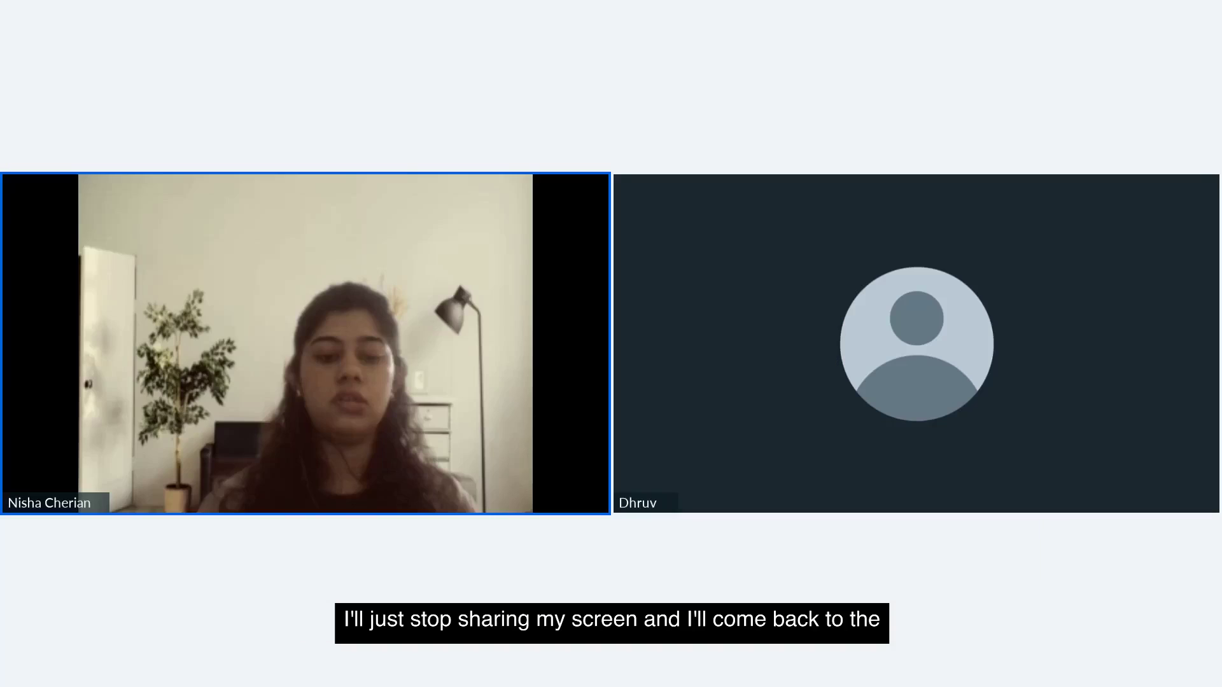